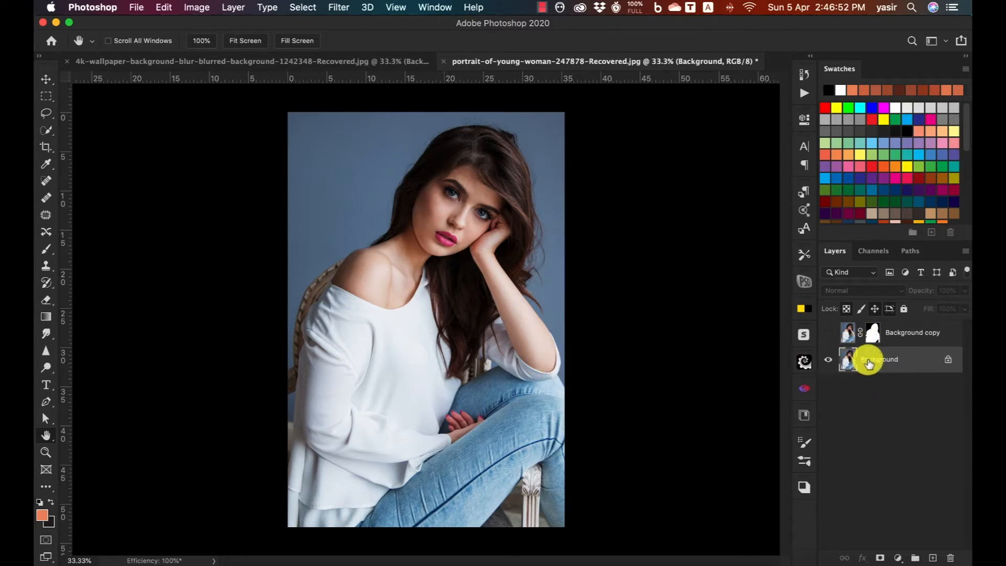
Select the woman automatically with Select Subject, and add the missed lower blouse area with the Quick Selection tool
{"action": "left_click", "coordinate": [302, 7]}
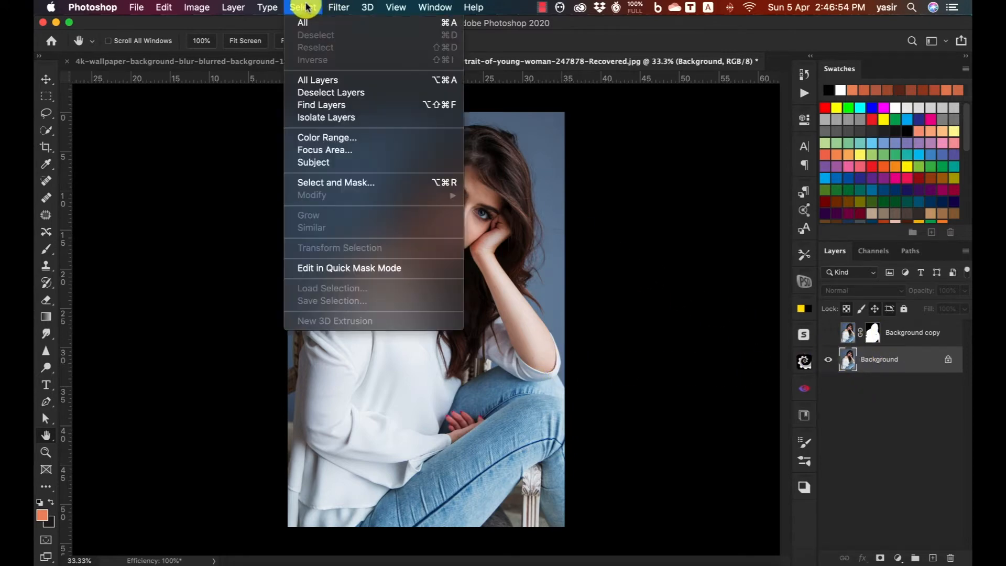
{"action": "left_click", "coordinate": [333, 163]}
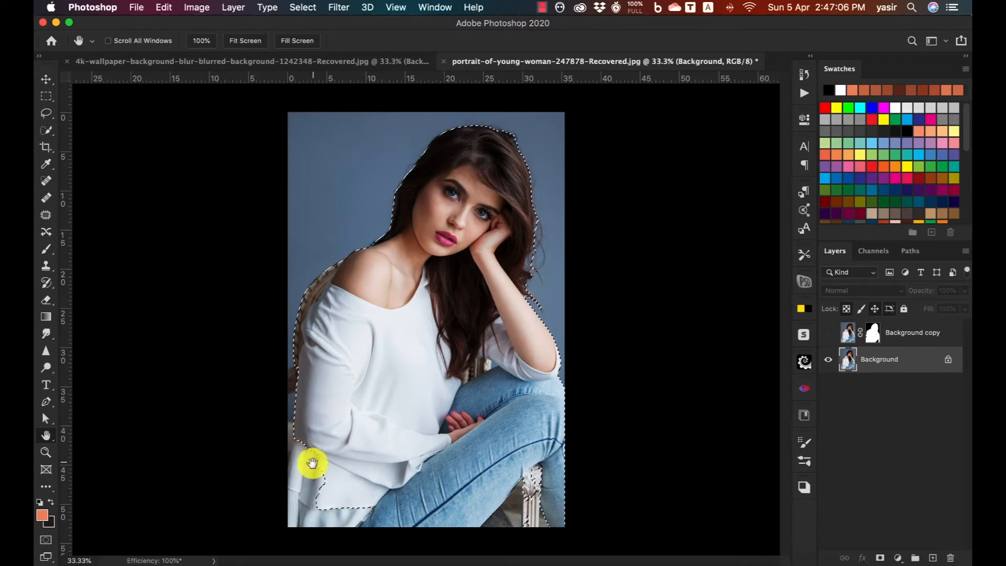
{"action": "left_click", "coordinate": [47, 131]}
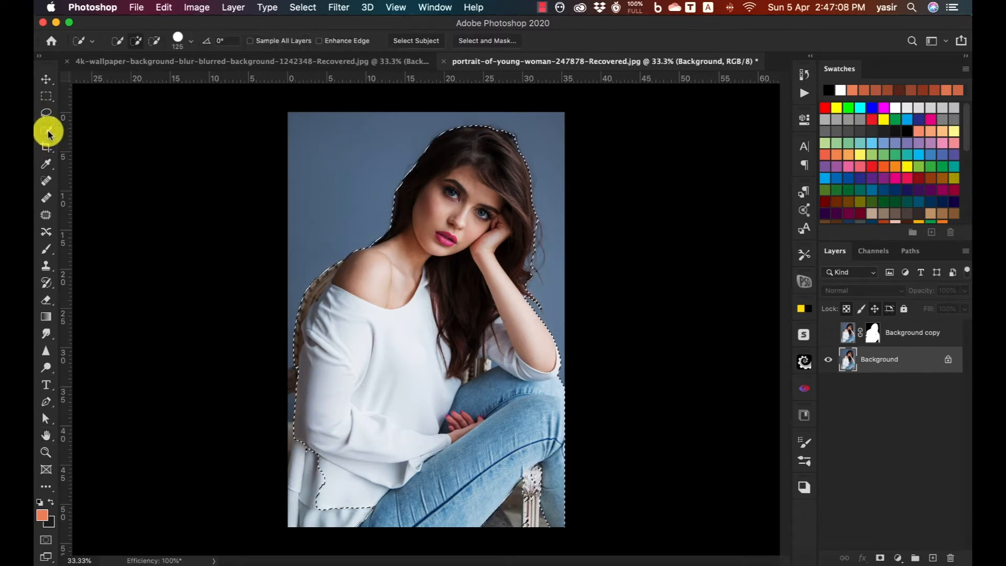
{"action": "right_click", "coordinate": [46, 130]}
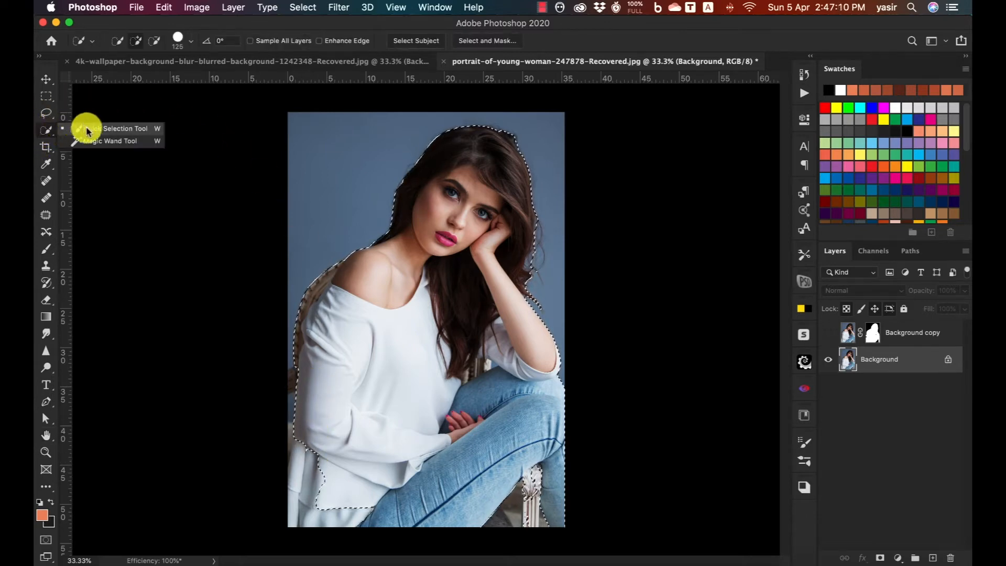
{"action": "left_click", "coordinate": [87, 129]}
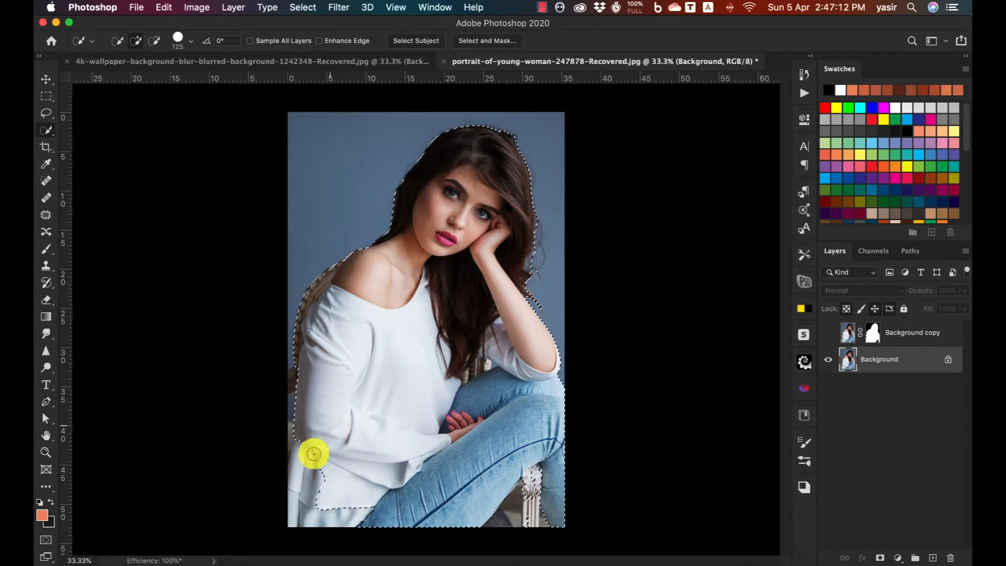
{"action": "mouse_move", "coordinate": [301, 448]}
{"action": "left_mouse_down"}
{"action": "mouse_move", "coordinate": [316, 490]}
{"action": "mouse_move", "coordinate": [321, 477]}
{"action": "mouse_move", "coordinate": [313, 510]}
{"action": "mouse_move", "coordinate": [352, 491]}
{"action": "mouse_move", "coordinate": [373, 513]}
{"action": "mouse_move", "coordinate": [357, 524]}
{"action": "mouse_move", "coordinate": [455, 498]}
{"action": "left_mouse_up"}
Subtract the chair leg between the woman's legs from the selection with the Quick Selection tool
{"action": "mouse_move", "coordinate": [517, 517]}
{"action": "left_mouse_down"}
{"action": "mouse_move", "coordinate": [536, 480]}
{"action": "mouse_move", "coordinate": [529, 499]}
{"action": "mouse_move", "coordinate": [531, 479]}
{"action": "left_mouse_up"}
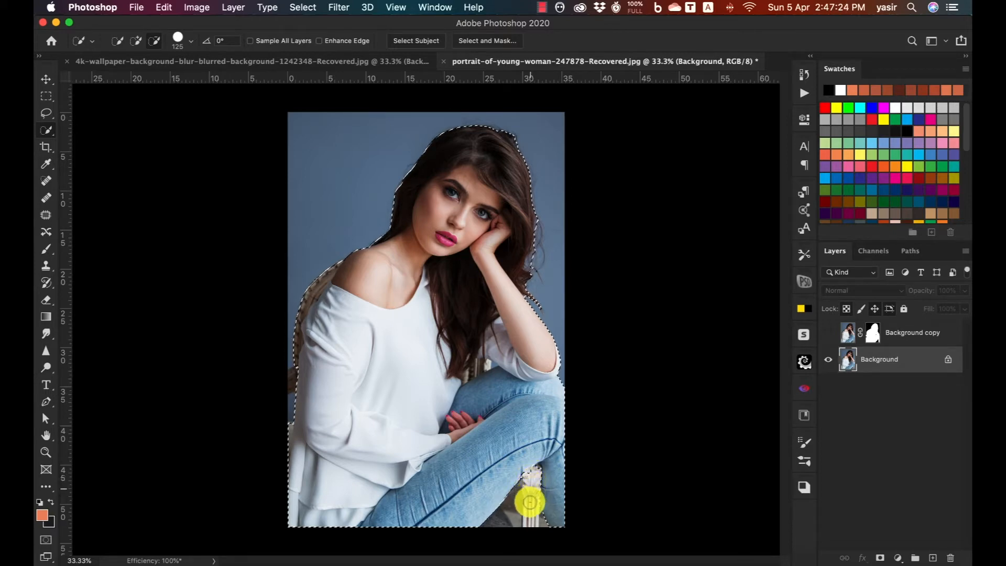
{"action": "left_click_drag", "start_coordinate": [532, 505], "coordinate": [521, 518]}
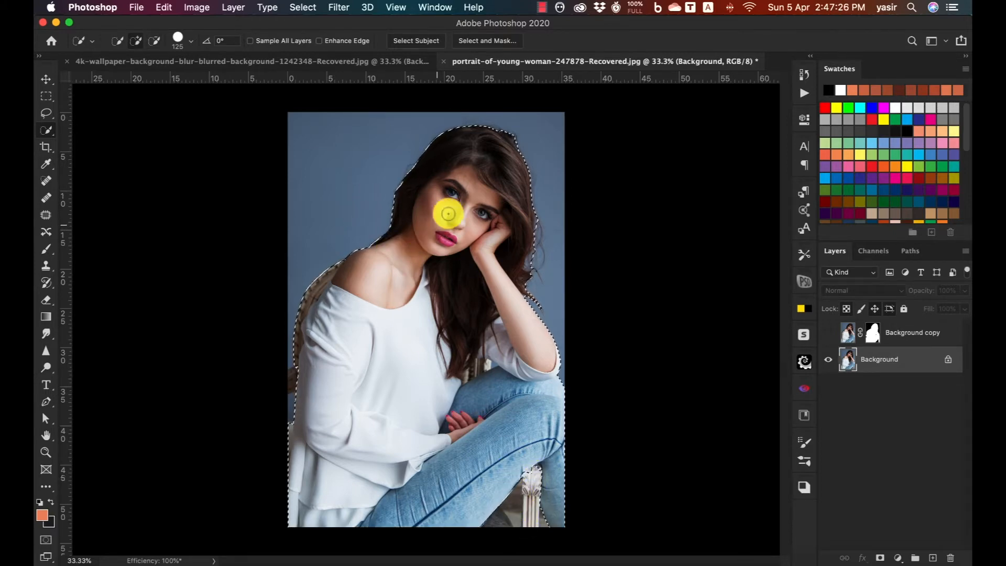
{"action": "left_click_drag", "start_coordinate": [443, 219], "coordinate": [438, 180]}
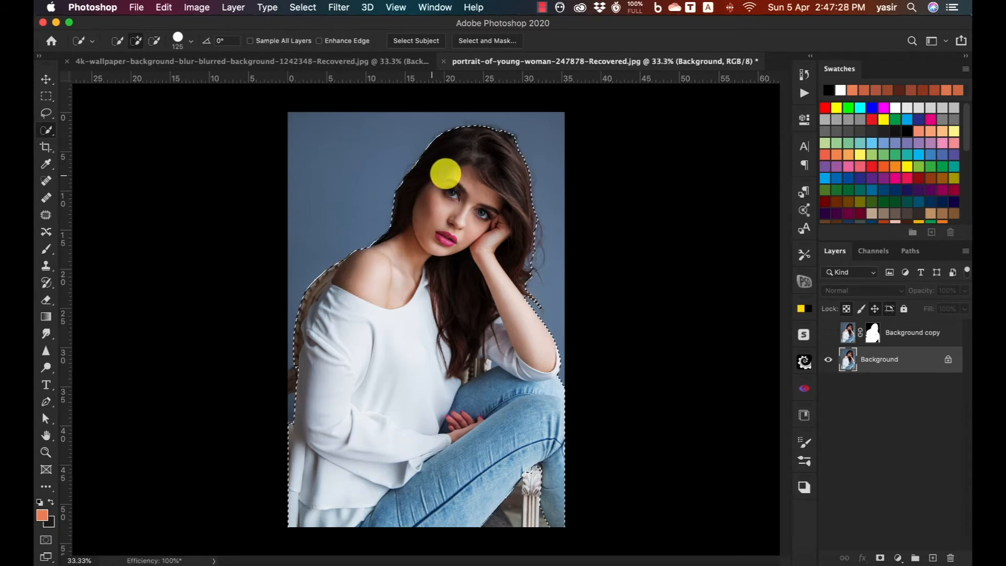
{"action": "mouse_move", "coordinate": [481, 174]}
{"action": "left_mouse_down"}
{"action": "mouse_move", "coordinate": [436, 296]}
{"action": "mouse_move", "coordinate": [463, 356]}
{"action": "mouse_move", "coordinate": [496, 361]}
{"action": "mouse_move", "coordinate": [512, 319]}
{"action": "mouse_move", "coordinate": [500, 328]}
{"action": "mouse_move", "coordinate": [478, 314]}
{"action": "mouse_move", "coordinate": [461, 232]}
{"action": "mouse_move", "coordinate": [441, 264]}
{"action": "mouse_move", "coordinate": [441, 236]}
{"action": "mouse_move", "coordinate": [383, 103]}
{"action": "left_mouse_up"}
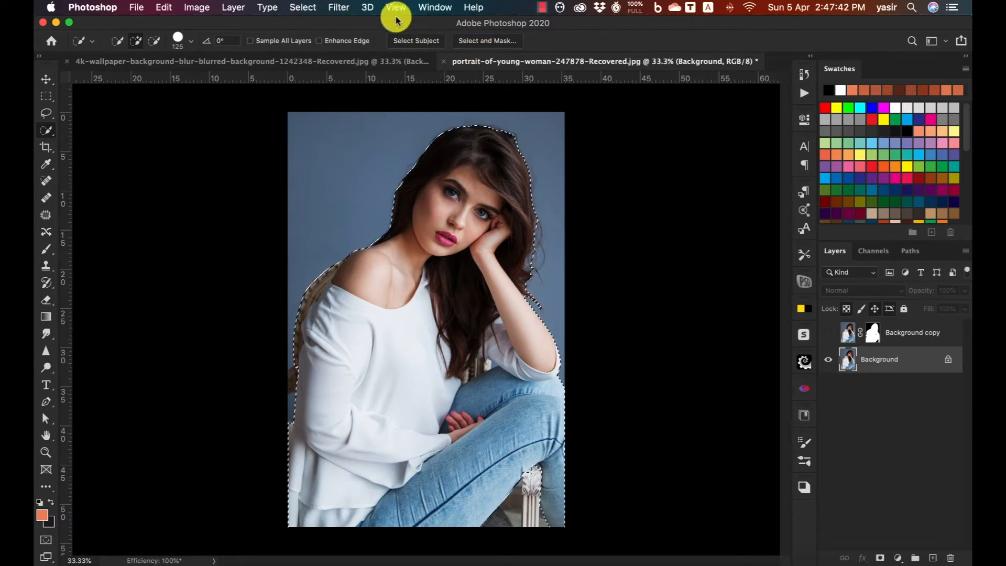
Open the selection in Select and Mask and preview the cutout On Black at 100% opacity
{"action": "left_click", "coordinate": [303, 7]}
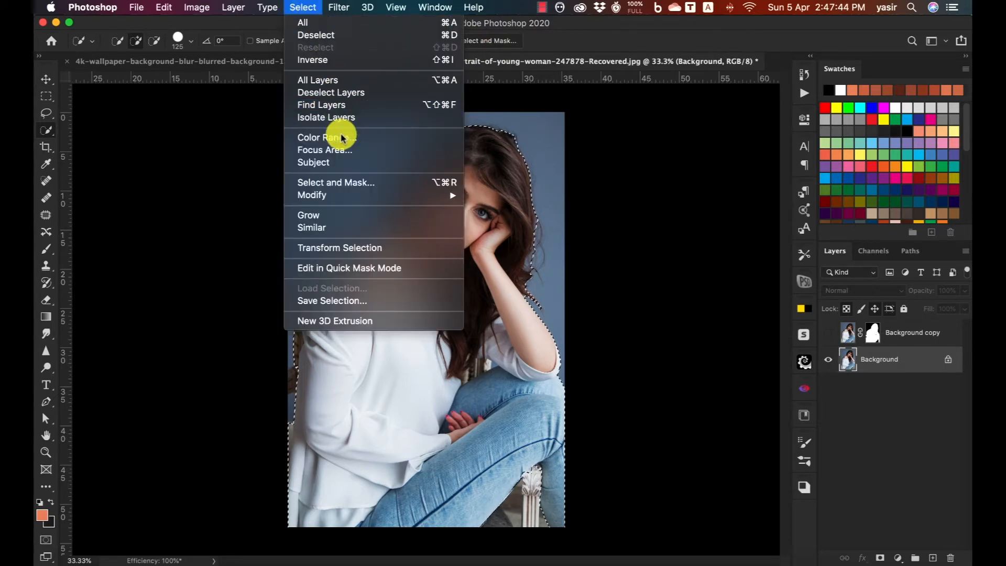
{"action": "left_click", "coordinate": [345, 183]}
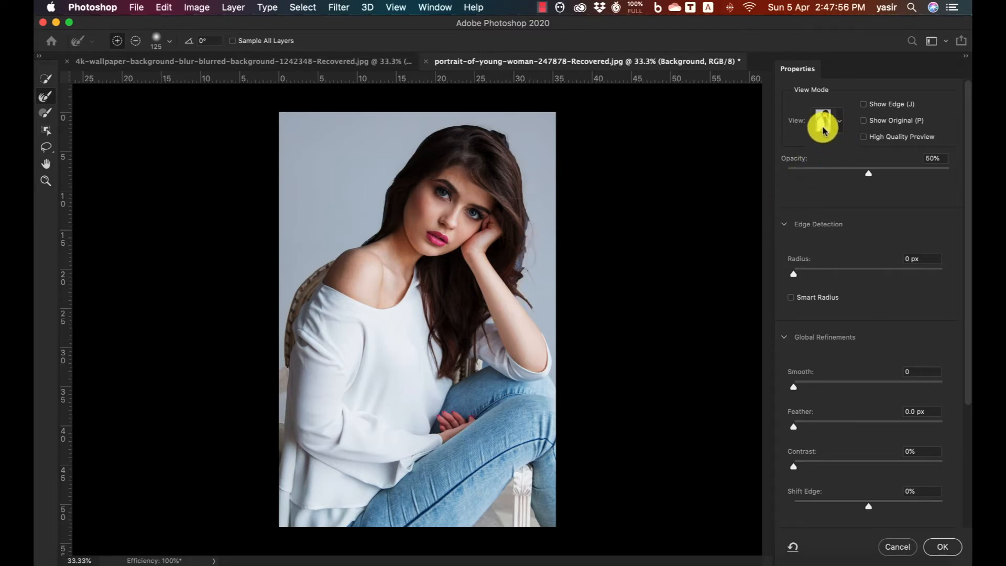
{"action": "left_click", "coordinate": [839, 125]}
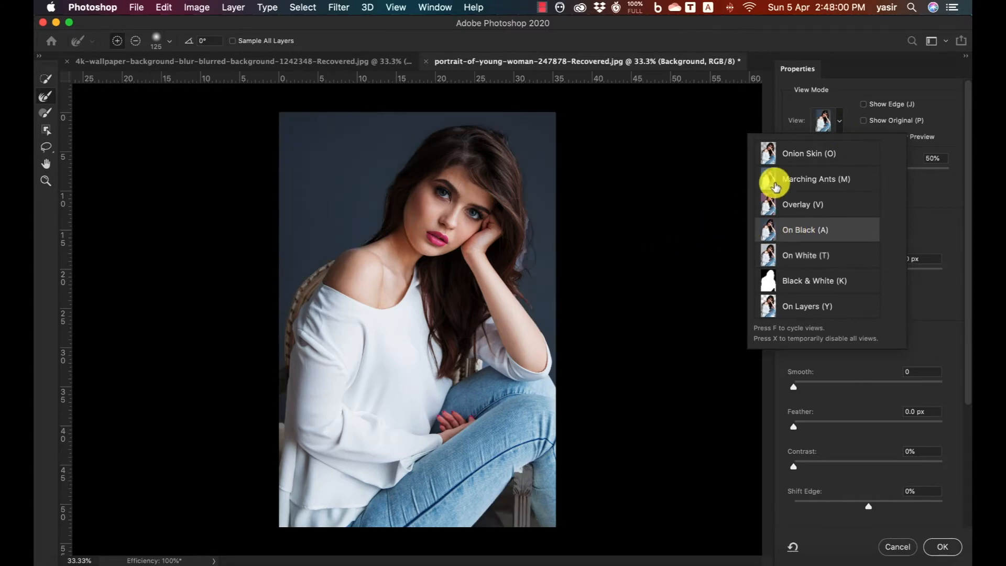
{"action": "left_click", "coordinate": [821, 103]}
{"action": "left_click_drag", "start_coordinate": [867, 173], "coordinate": [964, 185]}
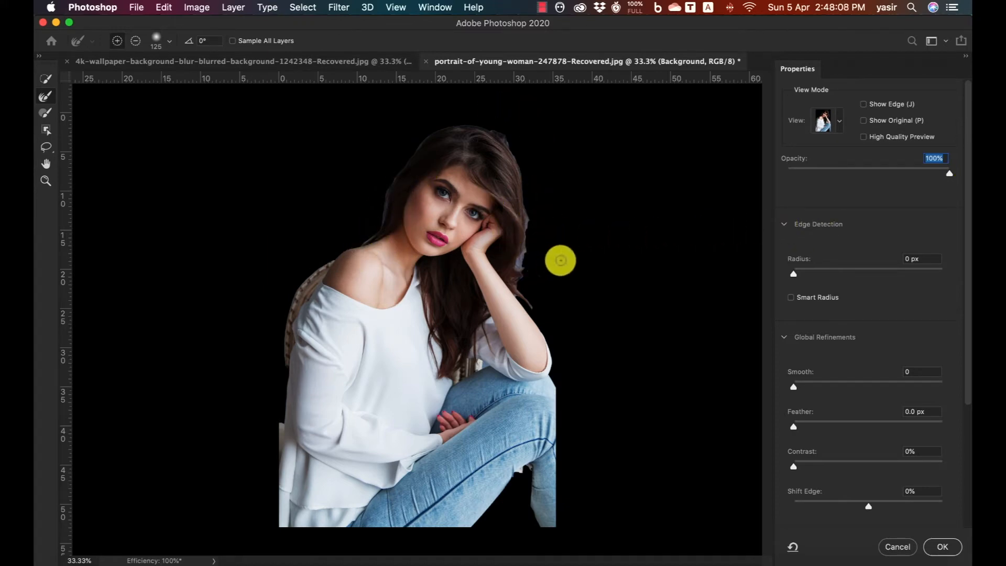
Set the Edge Detection radius to 5 px, checking the detected border with Show Edge
{"action": "left_click_drag", "start_coordinate": [794, 274], "coordinate": [801, 274]}
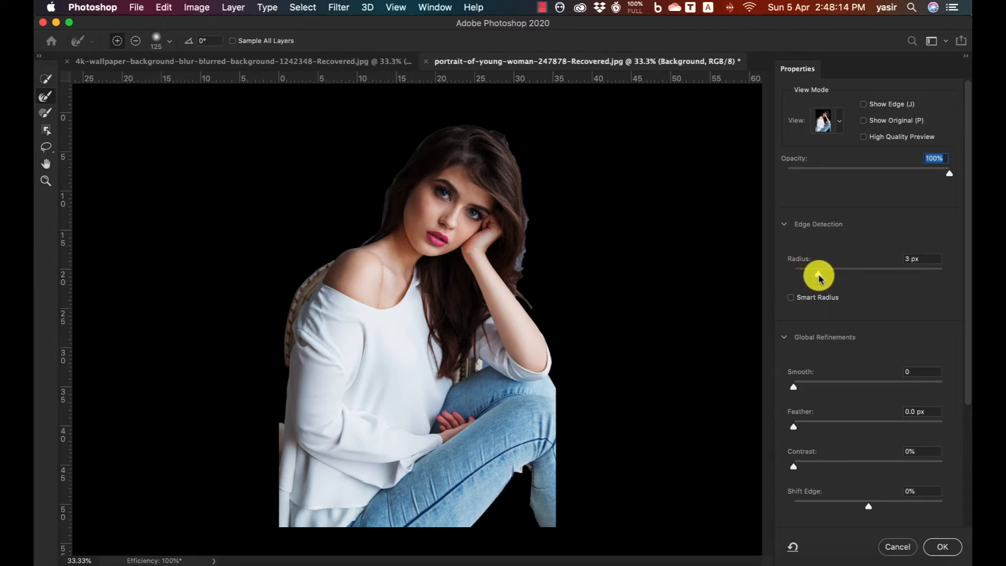
{"action": "left_click", "coordinate": [826, 278]}
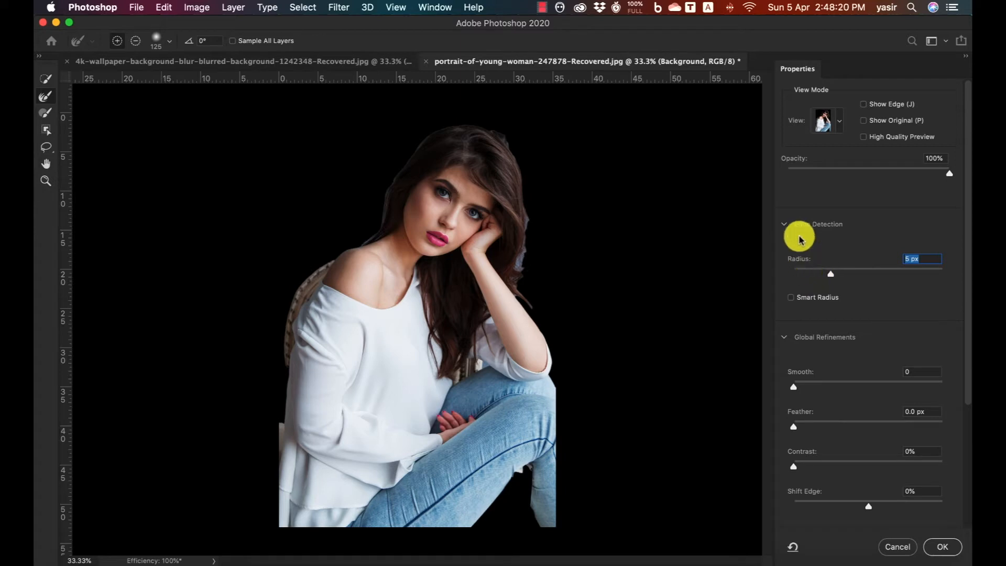
{"action": "left_click", "coordinate": [864, 104]}
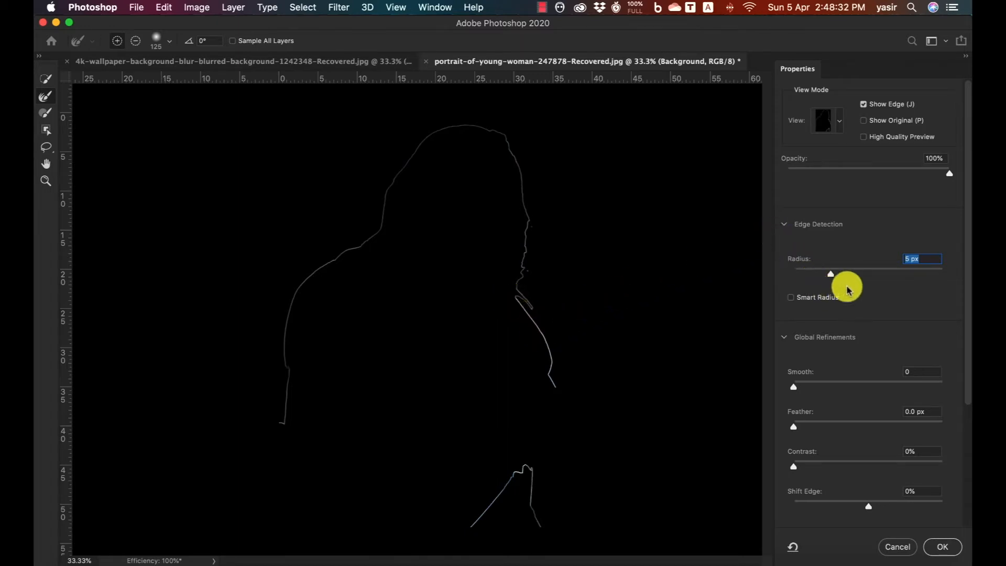
{"action": "mouse_move", "coordinate": [830, 275]}
{"action": "left_mouse_down"}
{"action": "mouse_move", "coordinate": [874, 282]}
{"action": "mouse_move", "coordinate": [824, 275]}
{"action": "left_mouse_up"}
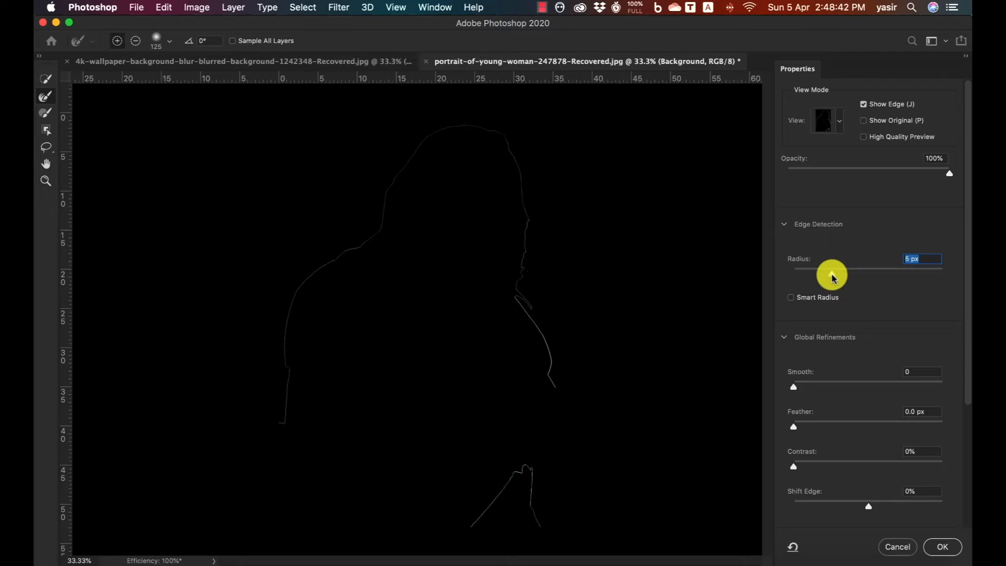
{"action": "left_click", "coordinate": [863, 105]}
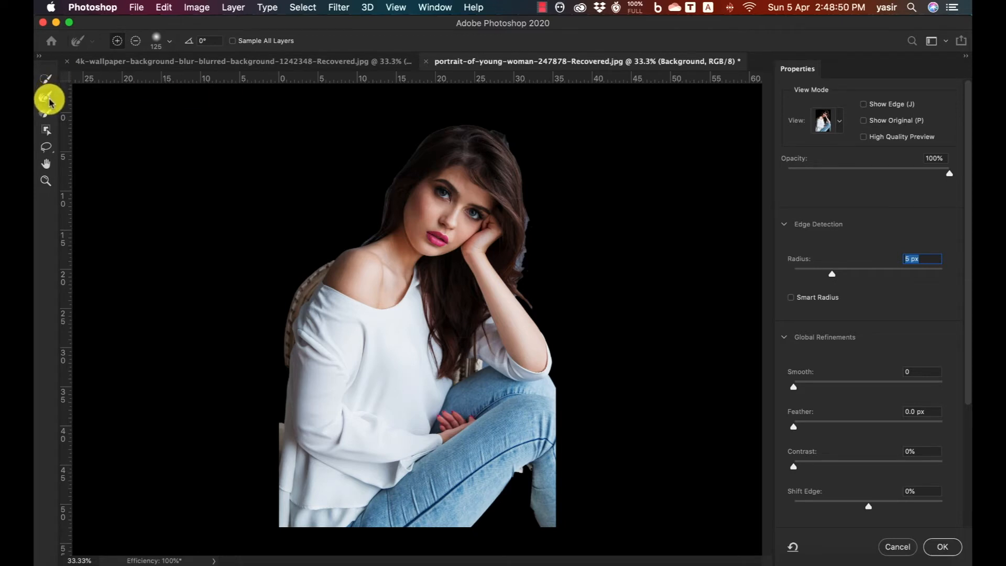
Refine the hair edge beside the woman's raised hand using the Refine Edge Brush at size 70
{"action": "left_click", "coordinate": [44, 181]}
{"action": "left_click", "coordinate": [523, 245]}
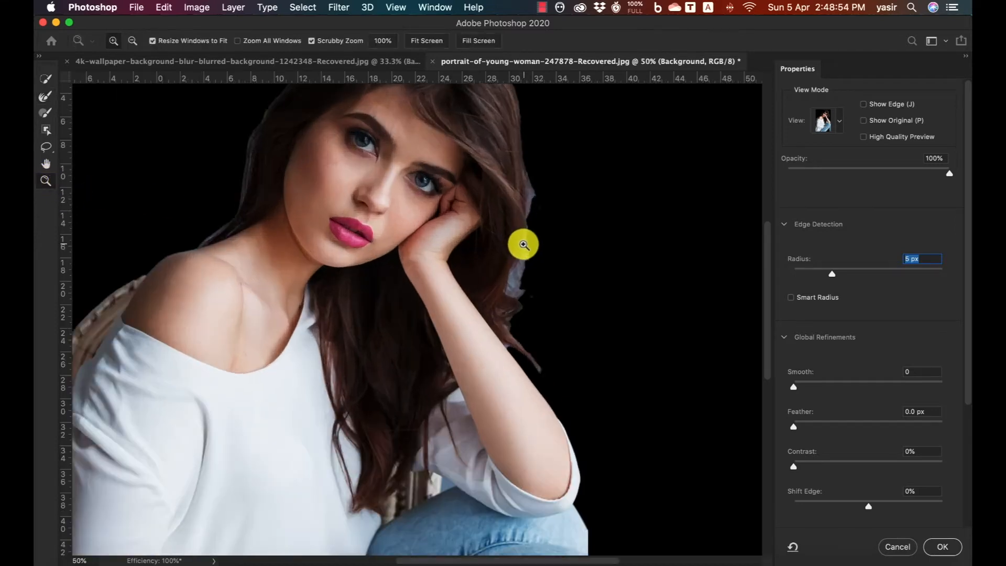
{"action": "left_click", "coordinate": [524, 245]}
{"action": "left_click", "coordinate": [46, 97]}
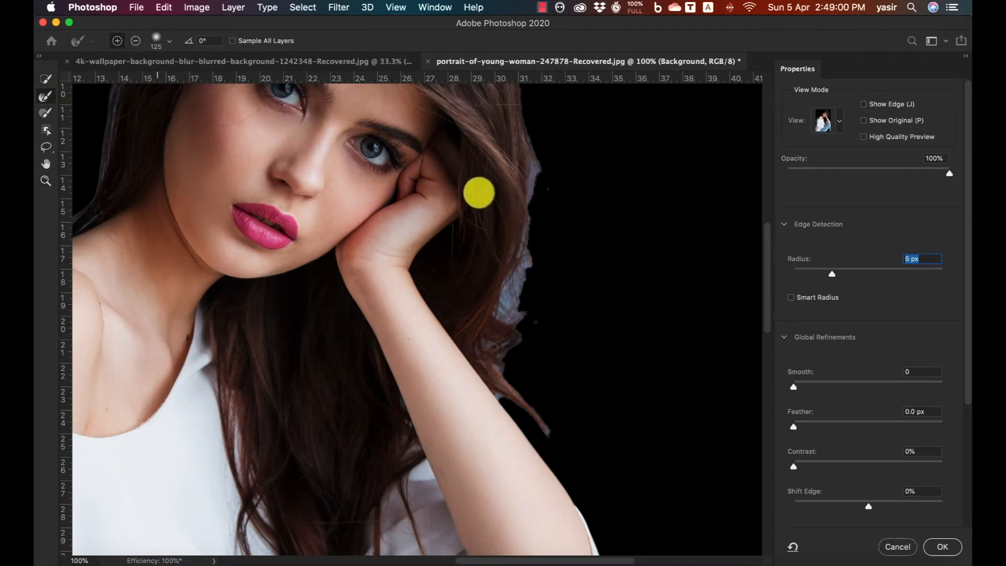
{"action": "key", "text": "bracketleft"}
{"action": "key", "text": "bracketleft"}
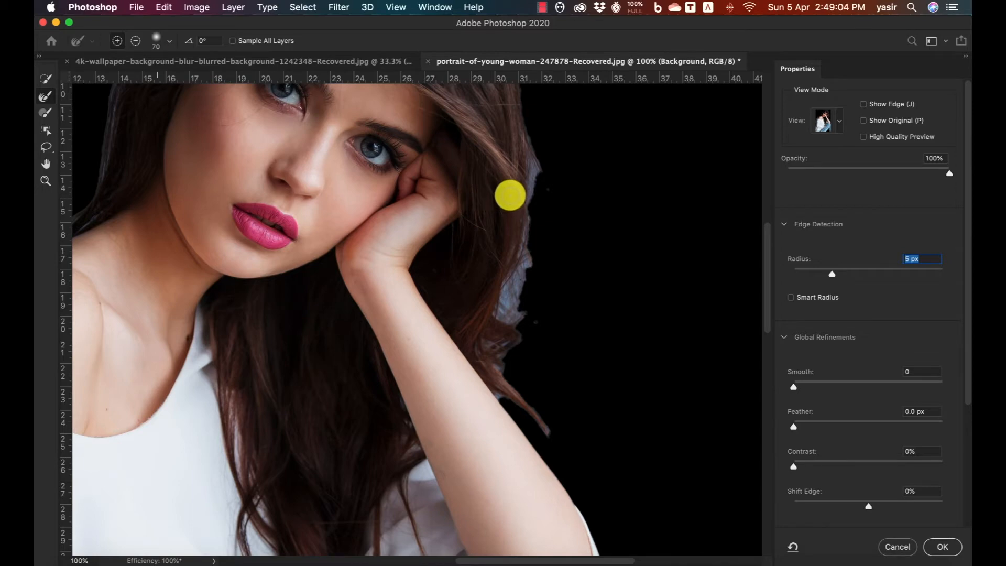
{"action": "left_click_drag", "start_coordinate": [510, 196], "coordinate": [525, 146]}
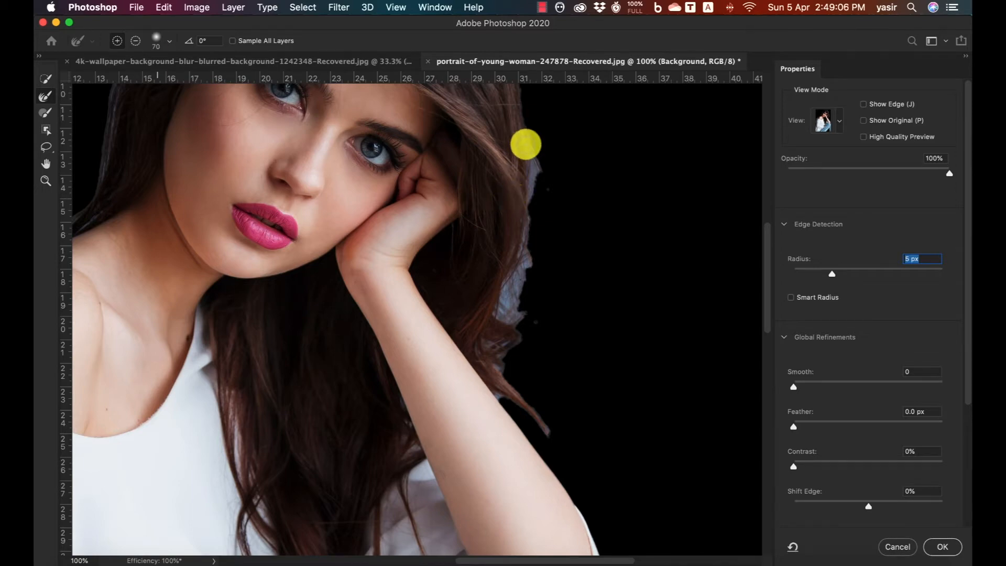
{"action": "mouse_move", "coordinate": [519, 195]}
{"action": "left_mouse_down"}
{"action": "mouse_move", "coordinate": [515, 271]}
{"action": "mouse_move", "coordinate": [524, 255]}
{"action": "mouse_move", "coordinate": [500, 306]}
{"action": "mouse_move", "coordinate": [506, 299]}
{"action": "mouse_move", "coordinate": [505, 319]}
{"action": "mouse_move", "coordinate": [514, 303]}
{"action": "mouse_move", "coordinate": [515, 319]}
{"action": "mouse_move", "coordinate": [487, 349]}
{"action": "mouse_move", "coordinate": [484, 340]}
{"action": "mouse_move", "coordinate": [491, 360]}
{"action": "mouse_move", "coordinate": [499, 348]}
{"action": "mouse_move", "coordinate": [504, 396]}
{"action": "mouse_move", "coordinate": [492, 386]}
{"action": "mouse_move", "coordinate": [499, 333]}
{"action": "mouse_move", "coordinate": [488, 206]}
{"action": "mouse_move", "coordinate": [451, 177]}
{"action": "mouse_move", "coordinate": [455, 258]}
{"action": "mouse_move", "coordinate": [493, 277]}
{"action": "mouse_move", "coordinate": [430, 255]}
{"action": "left_mouse_up"}
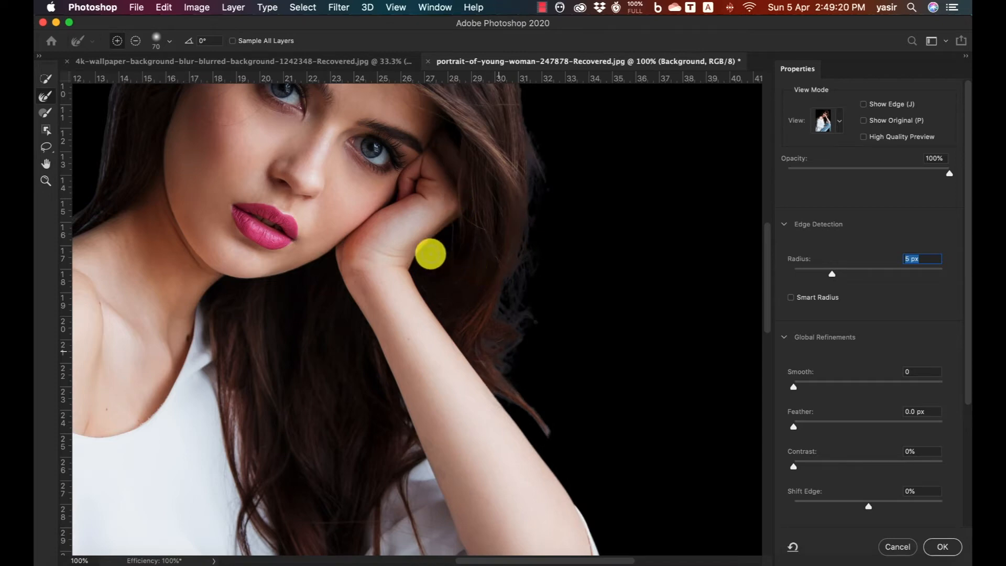
Brush along the crown and the far side of the hair to refine the selection edge there
{"action": "left_click_drag", "start_coordinate": [482, 226], "coordinate": [511, 402]}
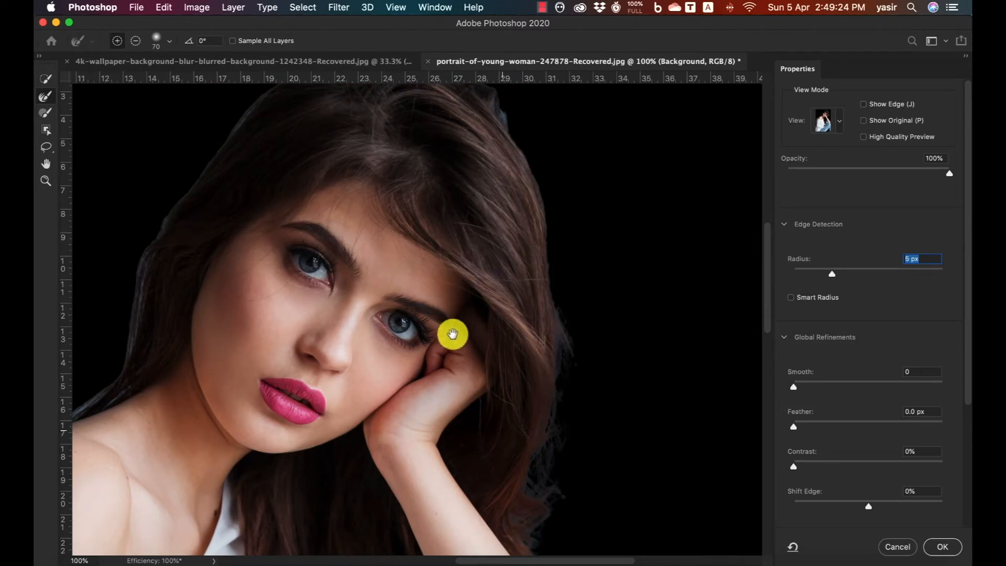
{"action": "left_click_drag", "start_coordinate": [458, 217], "coordinate": [476, 279]}
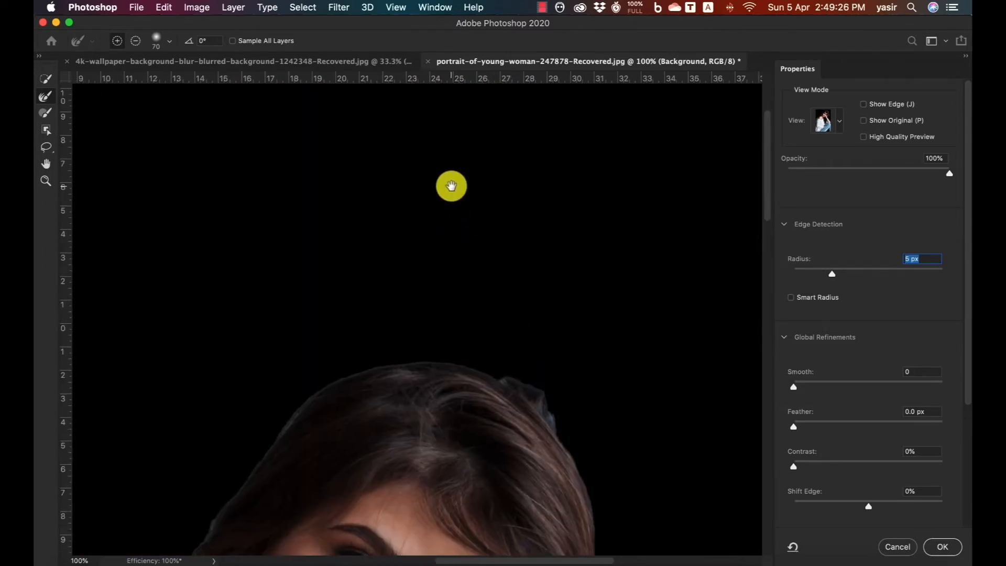
{"action": "left_click_drag", "start_coordinate": [435, 404], "coordinate": [416, 142]}
{"action": "left_click_drag", "start_coordinate": [490, 126], "coordinate": [529, 168]}
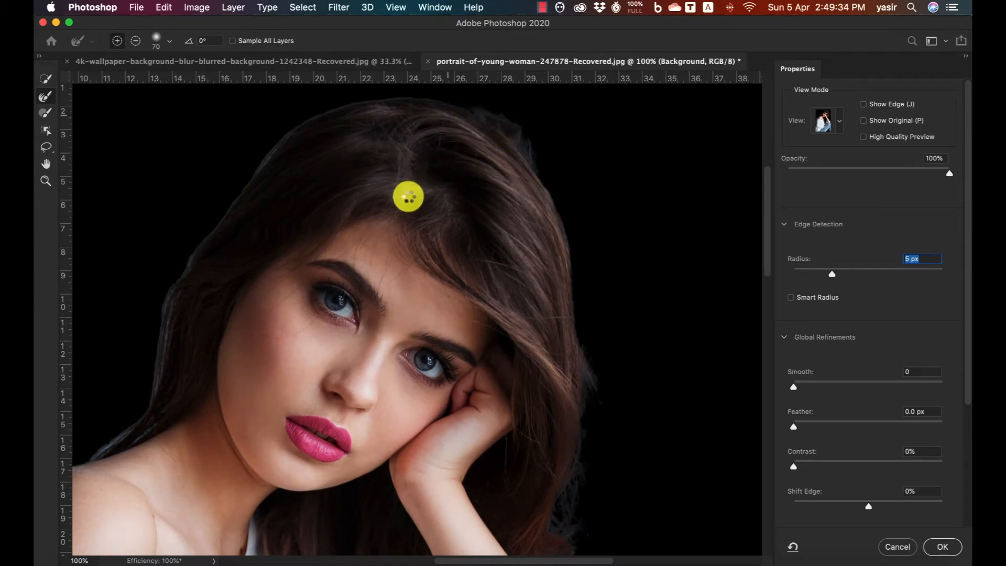
{"action": "scroll", "coordinate": [412, 196], "scroll_direction": "up", "scroll_amount": 2}
{"action": "scroll", "coordinate": [411, 196], "scroll_direction": "left", "scroll_amount": 3}
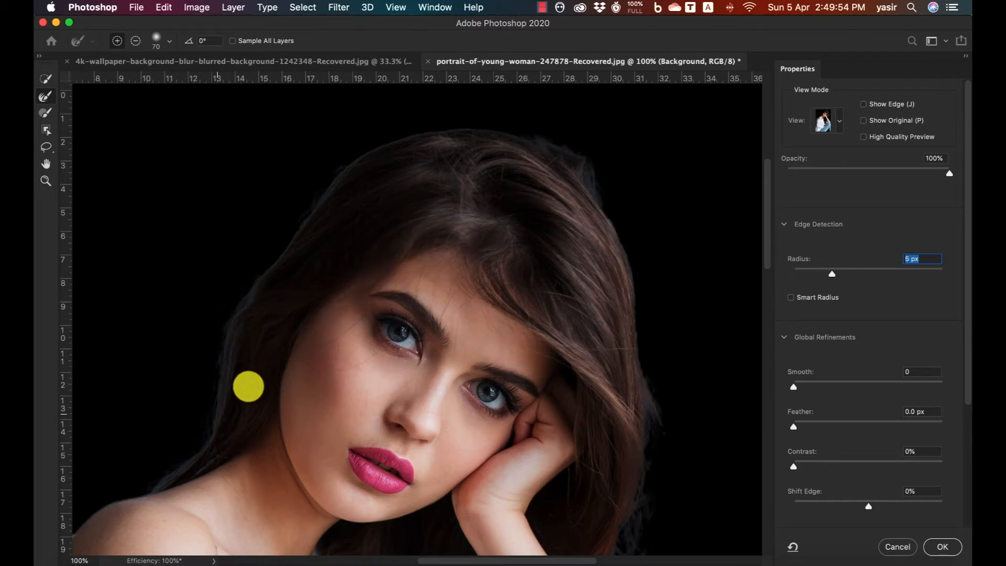
{"action": "left_click_drag", "start_coordinate": [245, 389], "coordinate": [419, 217]}
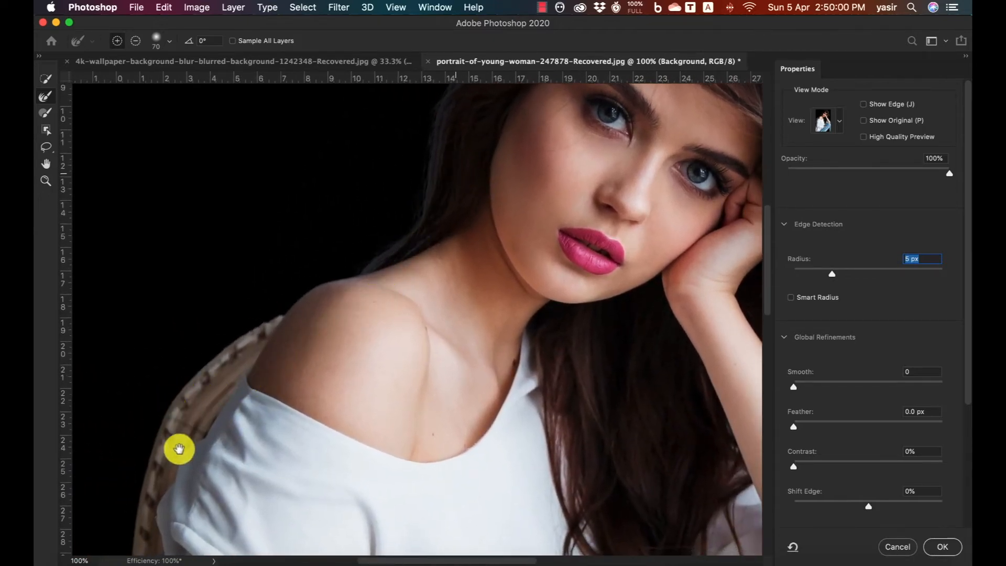
Refine the edge of the loose hair strands behind the raised forearm with the Refine Edge Brush
{"action": "left_click_drag", "start_coordinate": [299, 378], "coordinate": [384, 164]}
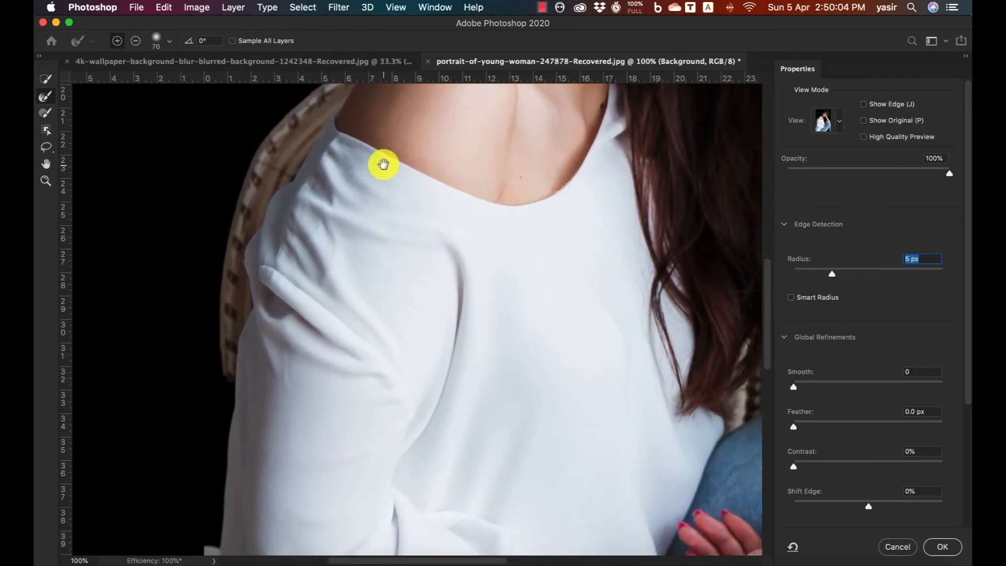
{"action": "left_click_drag", "start_coordinate": [317, 333], "coordinate": [272, 178]}
{"action": "left_click_drag", "start_coordinate": [325, 215], "coordinate": [346, 372]}
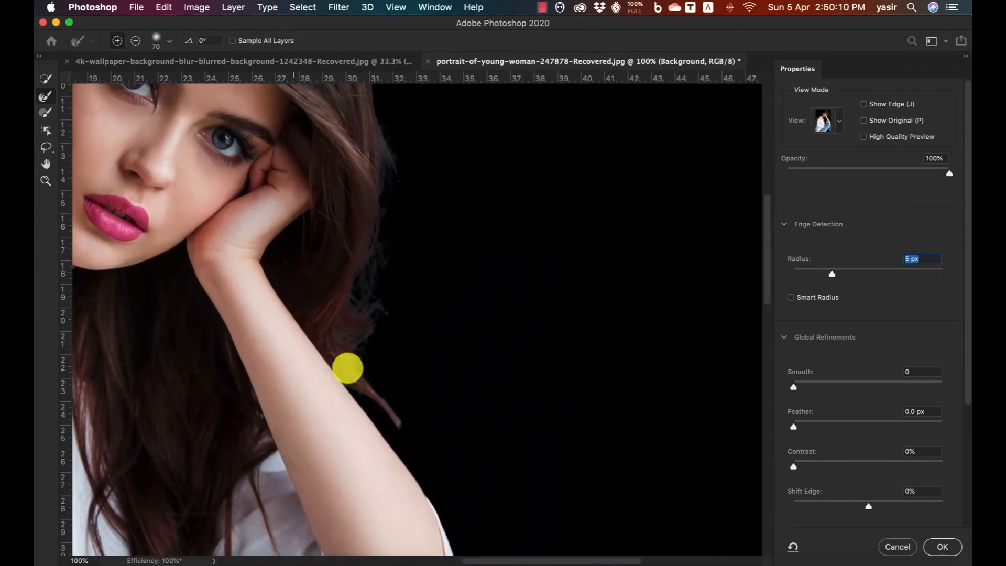
{"action": "left_click_drag", "start_coordinate": [344, 320], "coordinate": [352, 356]}
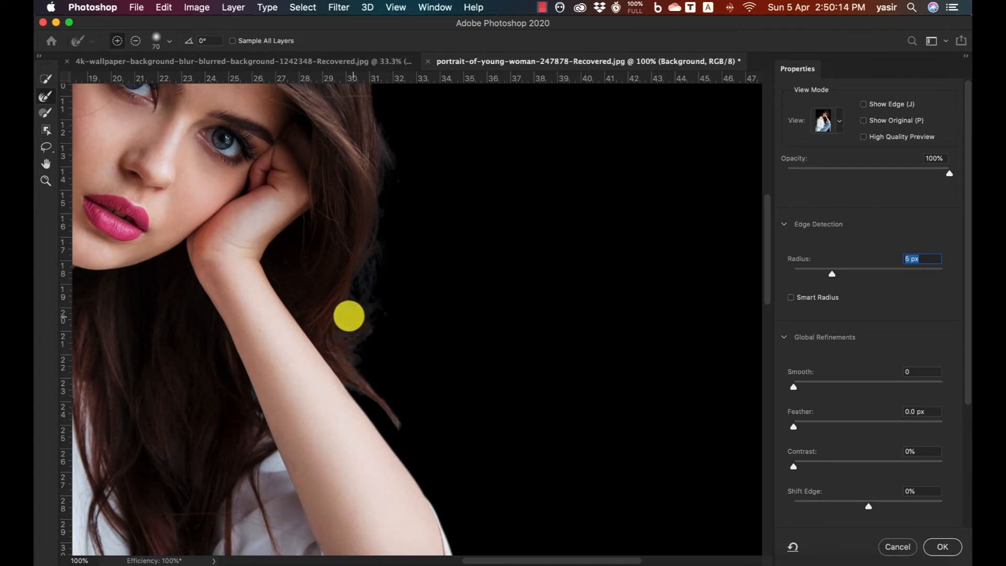
{"action": "left_click_drag", "start_coordinate": [401, 423], "coordinate": [348, 350]}
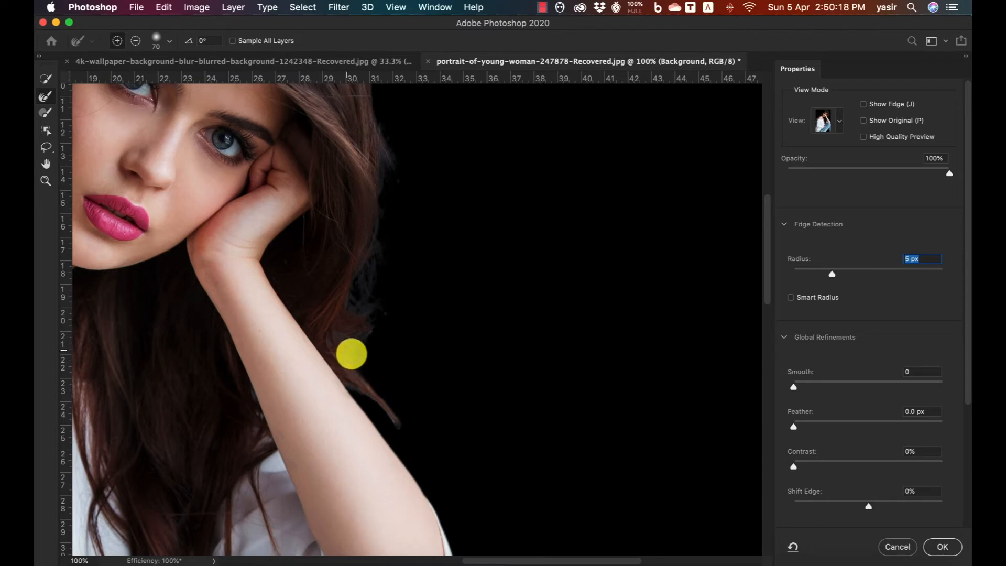
{"action": "mouse_move", "coordinate": [346, 329]}
{"action": "left_mouse_down"}
{"action": "mouse_move", "coordinate": [354, 307]}
{"action": "mouse_move", "coordinate": [338, 347]}
{"action": "mouse_move", "coordinate": [347, 353]}
{"action": "mouse_move", "coordinate": [354, 287]}
{"action": "mouse_move", "coordinate": [312, 175]}
{"action": "mouse_move", "coordinate": [283, 158]}
{"action": "mouse_move", "coordinate": [337, 181]}
{"action": "left_mouse_up"}
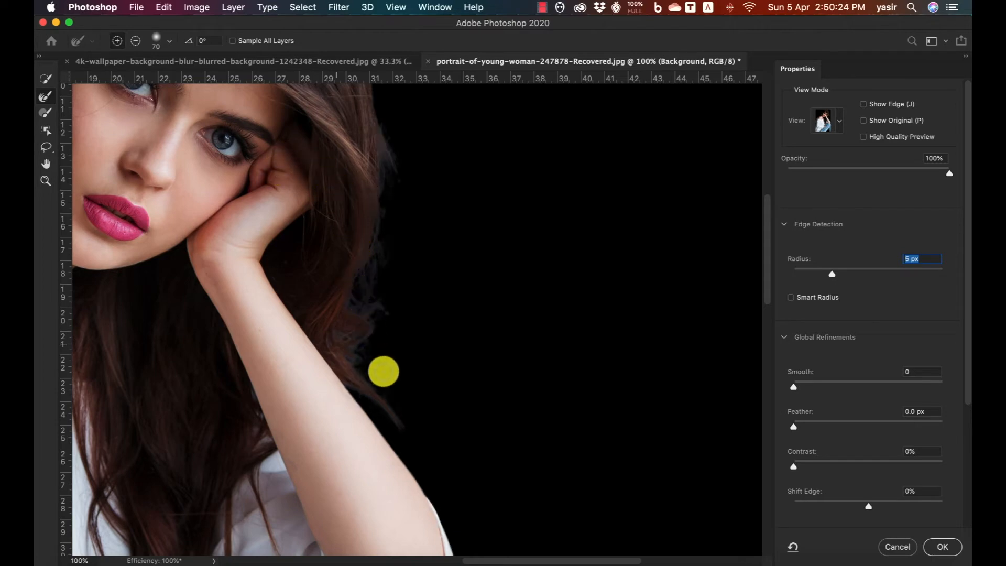
Refine the selection edge along the lower leg in the gap beneath the bent knee with the Refine Edge Brush
{"action": "scroll", "coordinate": [290, 496], "scroll_direction": "down", "scroll_amount": 15}
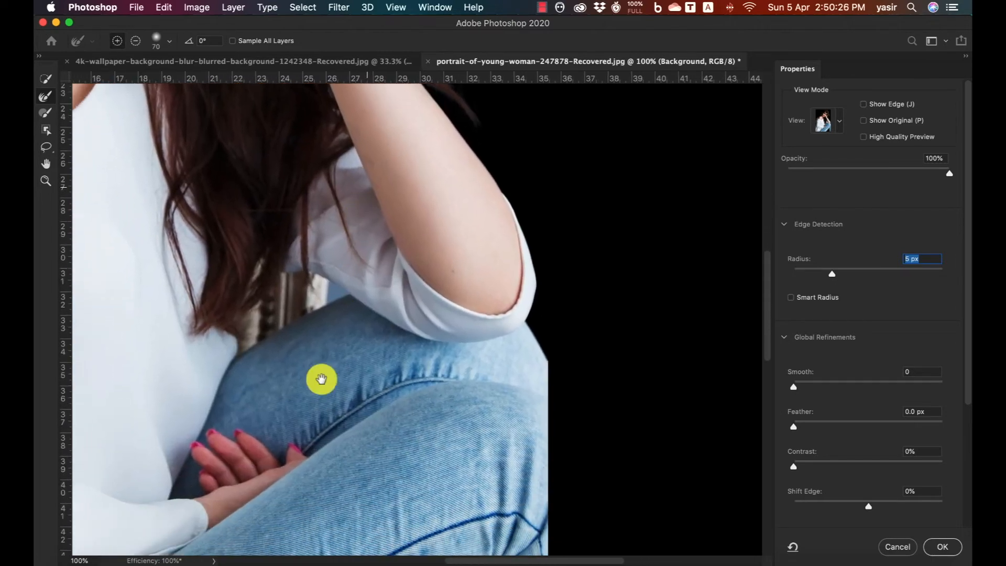
{"action": "scroll", "coordinate": [367, 370], "scroll_direction": "down", "scroll_amount": 5}
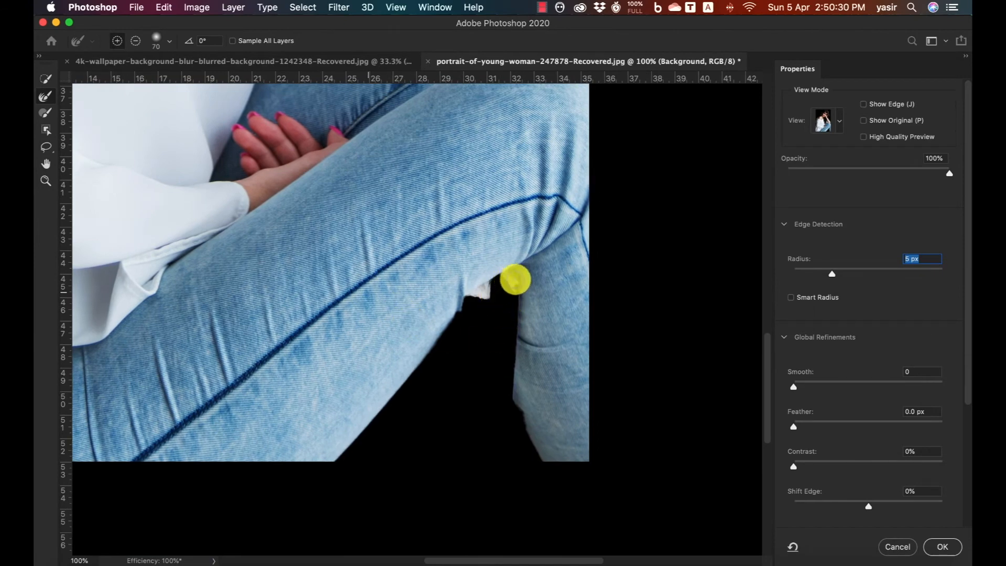
{"action": "left_click_drag", "start_coordinate": [519, 310], "coordinate": [514, 407]}
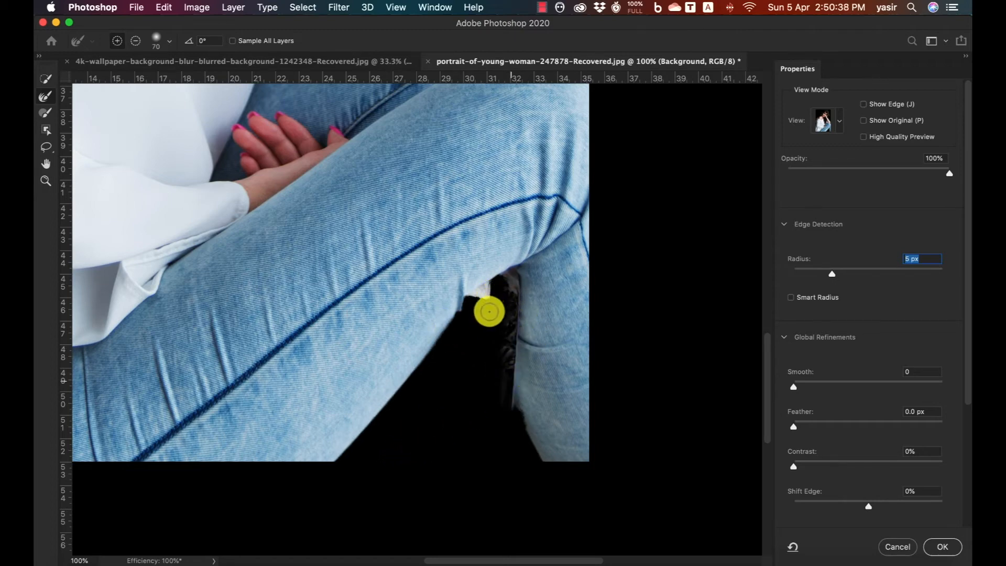
Brush over the gap between the hair ends and the raised arm's sleeve to refine the selection edge there
{"action": "left_click_drag", "start_coordinate": [352, 265], "coordinate": [422, 443]}
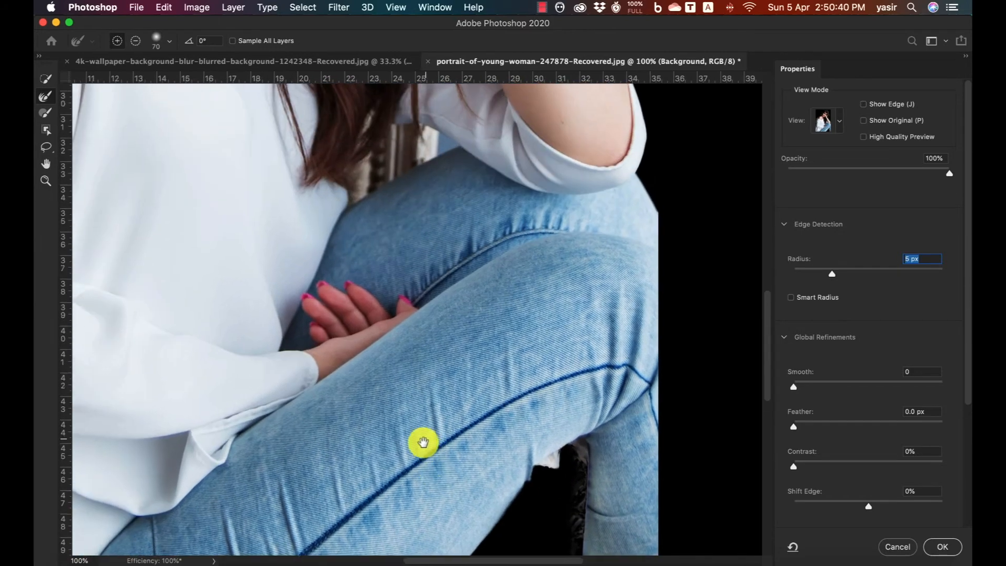
{"action": "left_click_drag", "start_coordinate": [391, 258], "coordinate": [402, 337]}
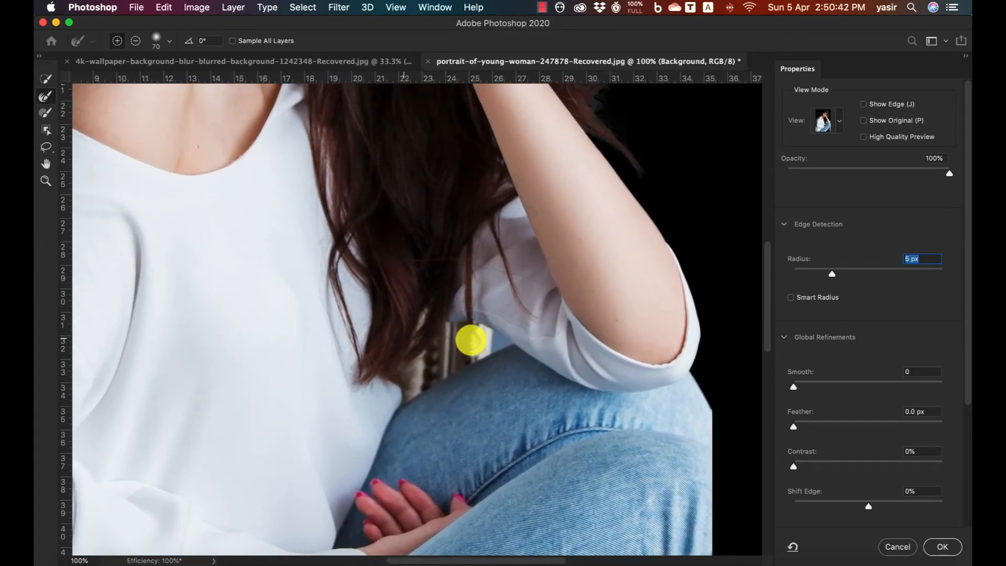
{"action": "mouse_move", "coordinate": [445, 335]}
{"action": "left_mouse_down"}
{"action": "mouse_move", "coordinate": [425, 350]}
{"action": "mouse_move", "coordinate": [414, 384]}
{"action": "mouse_move", "coordinate": [449, 351]}
{"action": "mouse_move", "coordinate": [490, 340]}
{"action": "mouse_move", "coordinate": [423, 376]}
{"action": "mouse_move", "coordinate": [459, 342]}
{"action": "mouse_move", "coordinate": [430, 372]}
{"action": "mouse_move", "coordinate": [451, 351]}
{"action": "mouse_move", "coordinate": [495, 341]}
{"action": "mouse_move", "coordinate": [481, 340]}
{"action": "mouse_move", "coordinate": [504, 207]}
{"action": "left_mouse_up"}
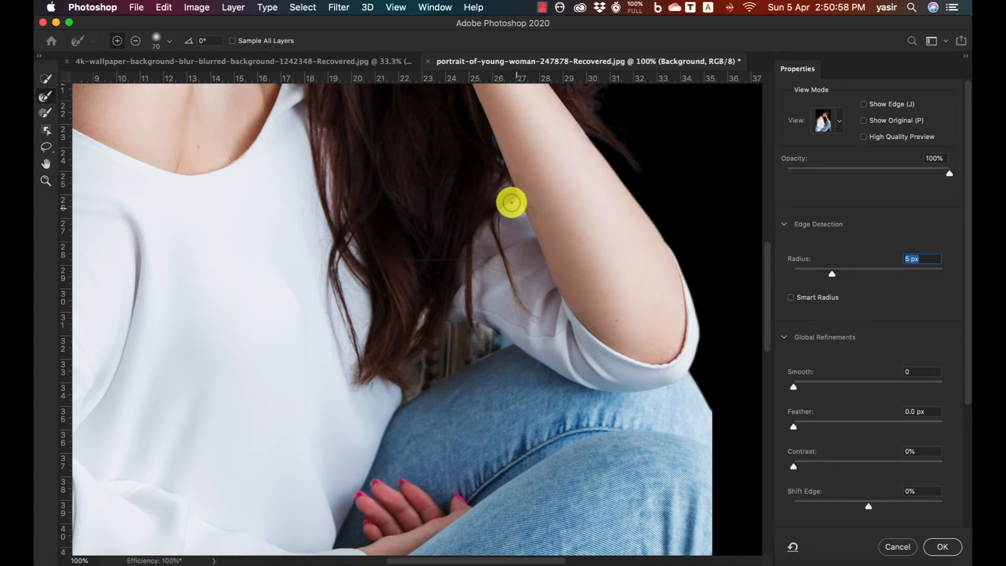
{"action": "mouse_move", "coordinate": [506, 199]}
{"action": "left_mouse_down"}
{"action": "mouse_move", "coordinate": [501, 174]}
{"action": "mouse_move", "coordinate": [520, 213]}
{"action": "mouse_move", "coordinate": [511, 206]}
{"action": "mouse_move", "coordinate": [543, 184]}
{"action": "left_mouse_up"}
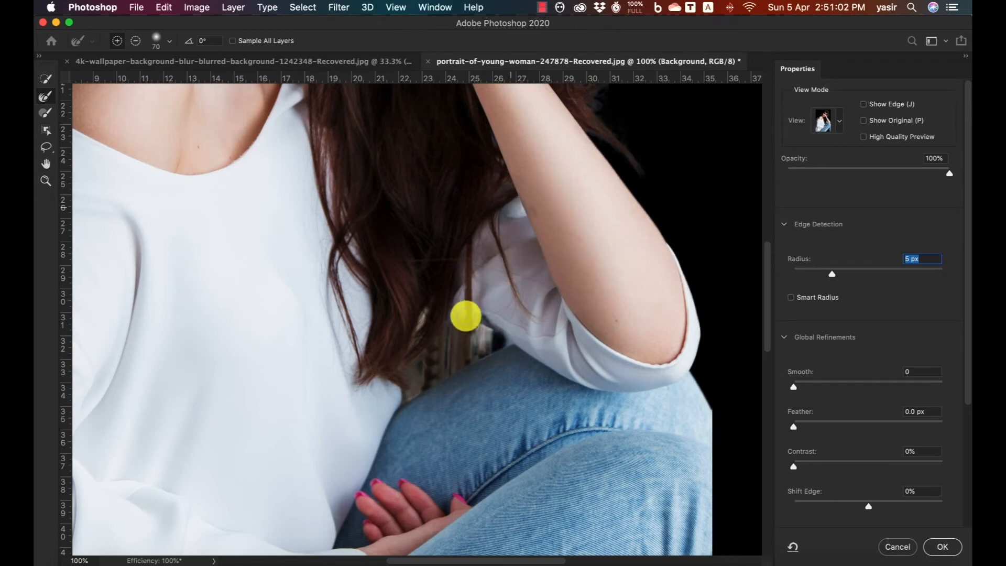
Output the refined selection as a New Layer with Layer Mask
{"action": "left_click", "coordinate": [46, 182]}
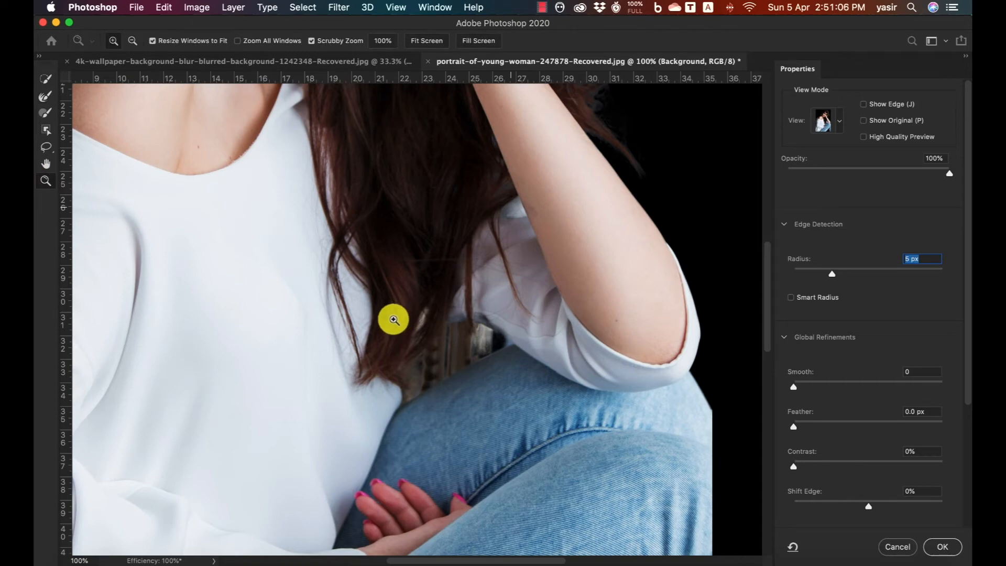
{"action": "left_click", "coordinate": [393, 319], "text": "alt"}
{"action": "left_click", "coordinate": [393, 317], "text": "alt"}
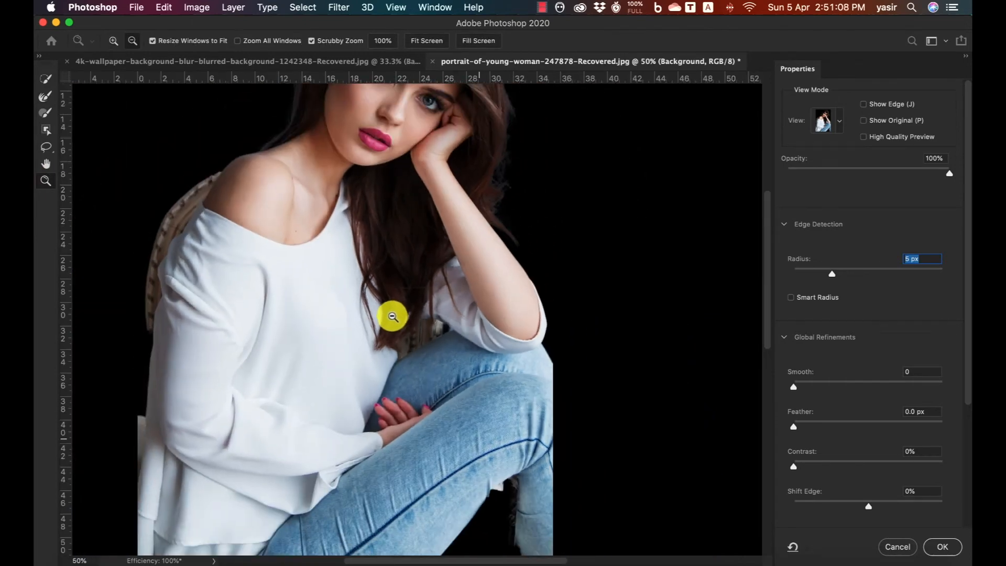
{"action": "left_click_drag", "start_coordinate": [393, 319], "coordinate": [392, 309]}
{"action": "left_click", "coordinate": [392, 310], "text": "alt"}
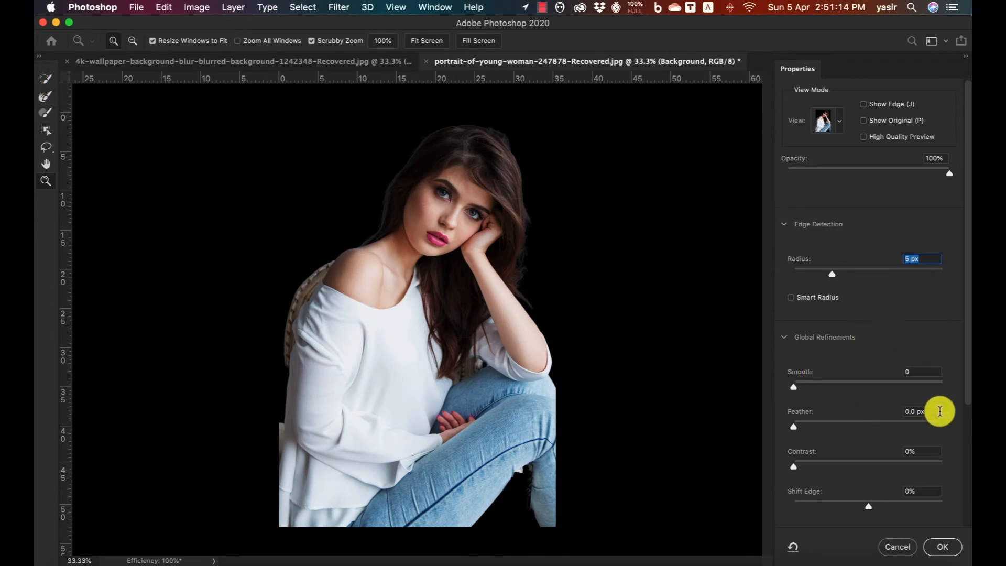
{"action": "left_click_drag", "start_coordinate": [967, 395], "coordinate": [966, 521]}
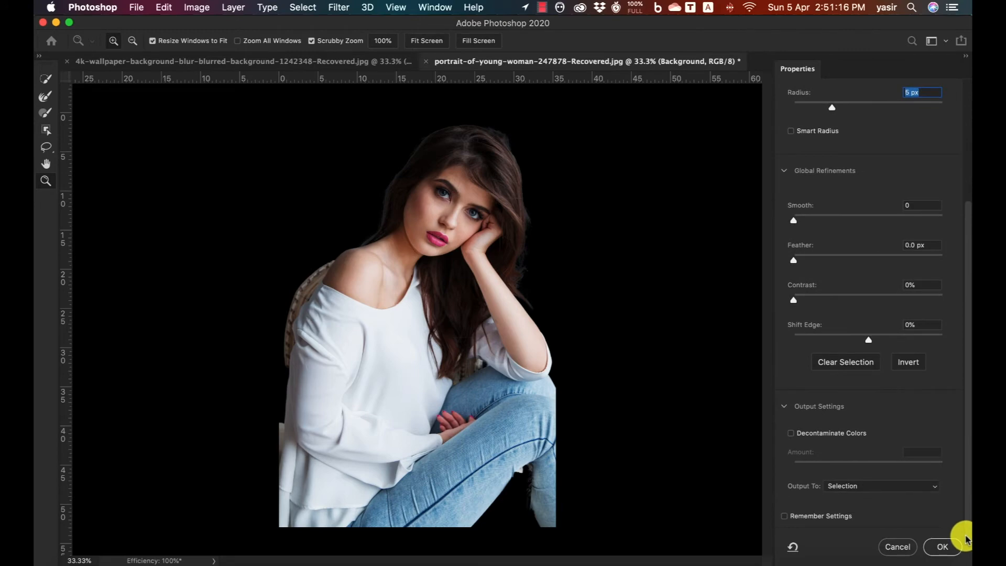
{"action": "left_click", "coordinate": [845, 490]}
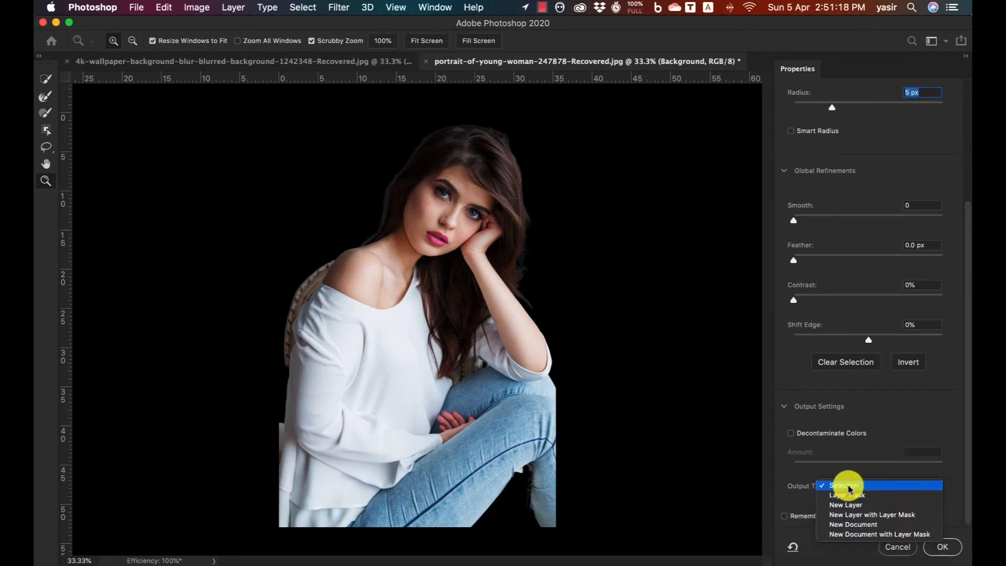
{"action": "left_click", "coordinate": [857, 515]}
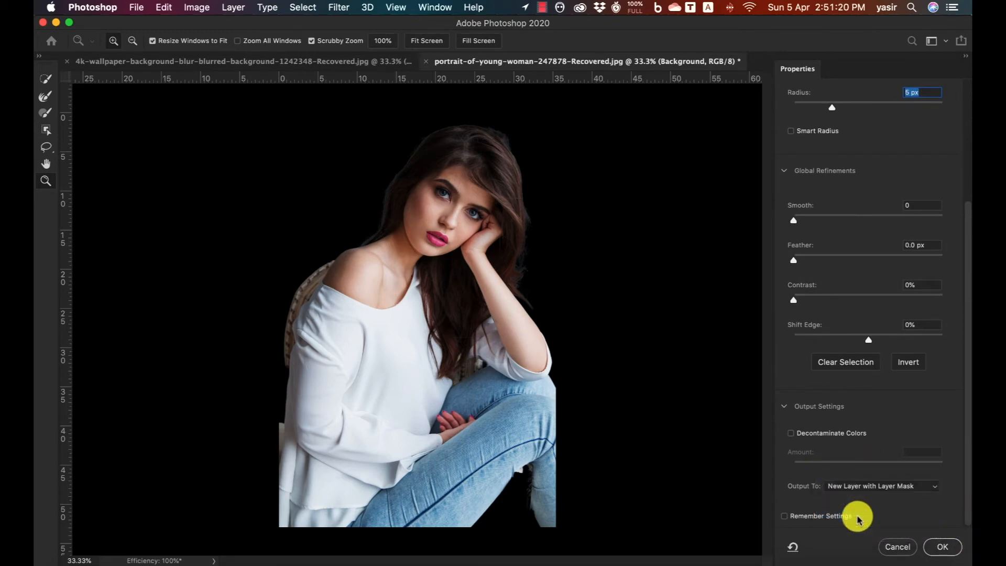
{"action": "left_click", "coordinate": [937, 548]}
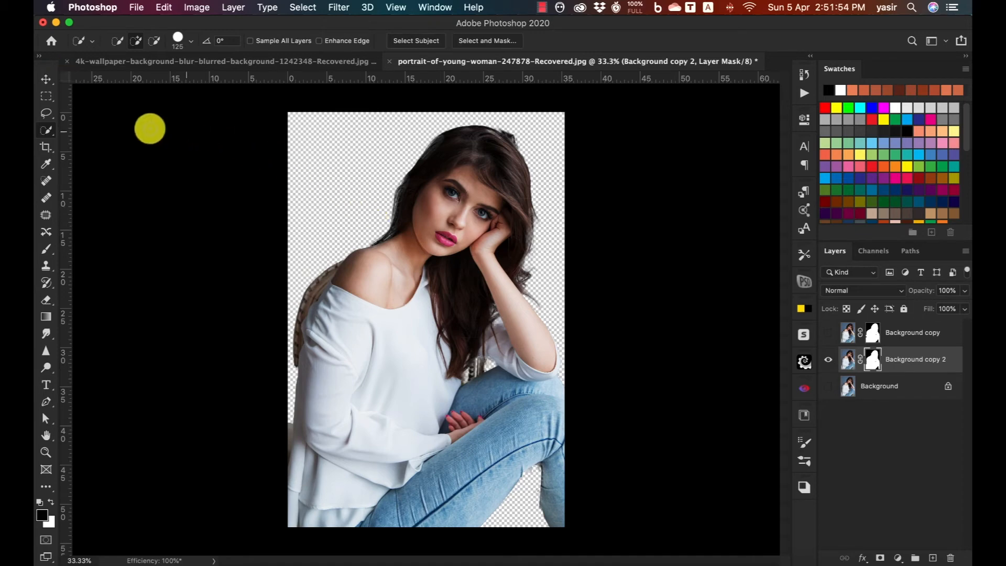
Move the cut-out woman into the 4k-wallpaper-background document, enlarge her to about 146% and place her over the lighter half of the backdrop
{"action": "left_click", "coordinate": [48, 78]}
{"action": "left_click_drag", "start_coordinate": [409, 309], "coordinate": [319, 285]}
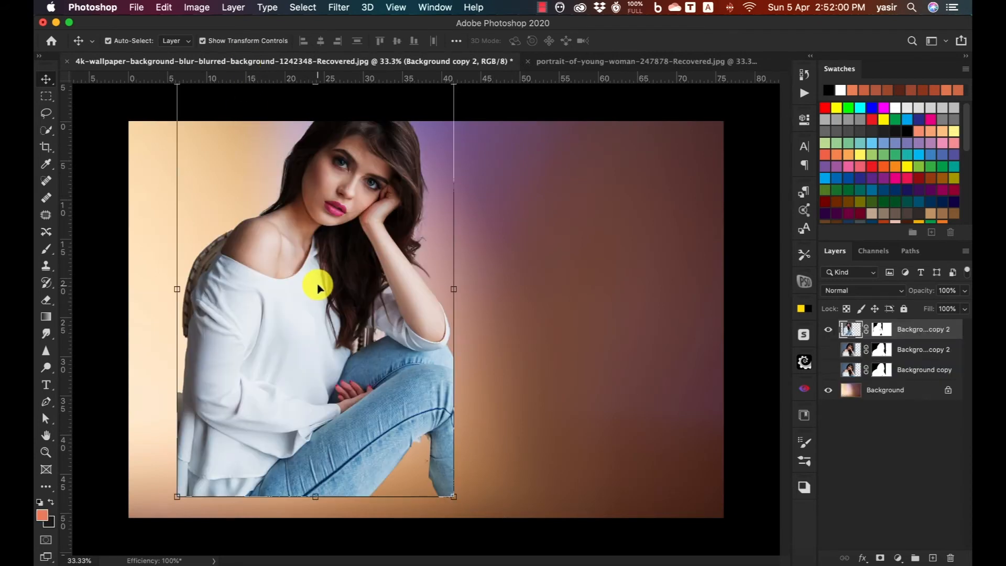
{"action": "left_click_drag", "start_coordinate": [337, 175], "coordinate": [289, 189]}
{"action": "left_click_drag", "start_coordinate": [402, 103], "coordinate": [619, 4]}
{"action": "left_click_drag", "start_coordinate": [427, 172], "coordinate": [383, 370]}
{"action": "left_click_drag", "start_coordinate": [492, 129], "coordinate": [515, 111]}
{"action": "left_click_drag", "start_coordinate": [430, 202], "coordinate": [427, 220]}
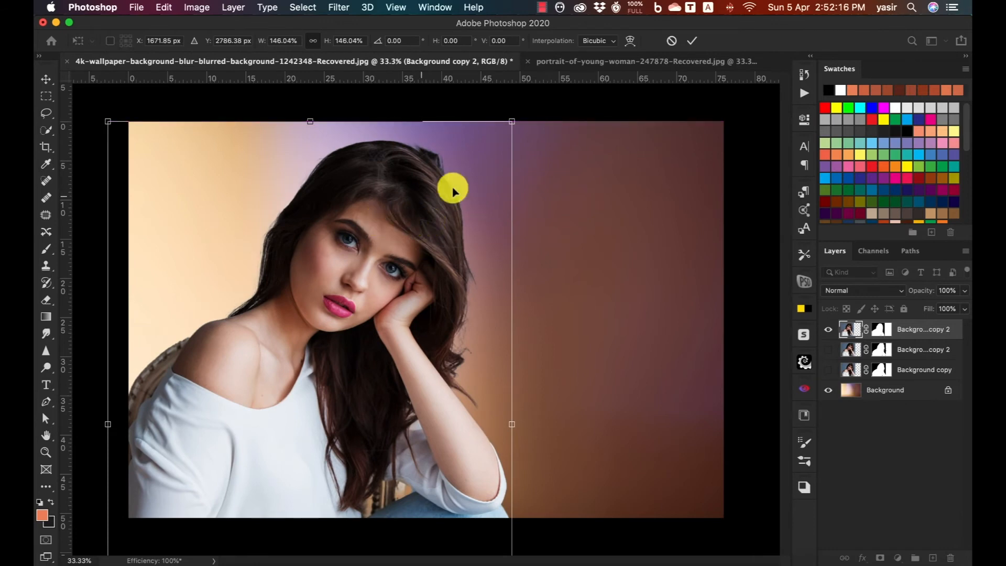
{"action": "left_click", "coordinate": [694, 41]}
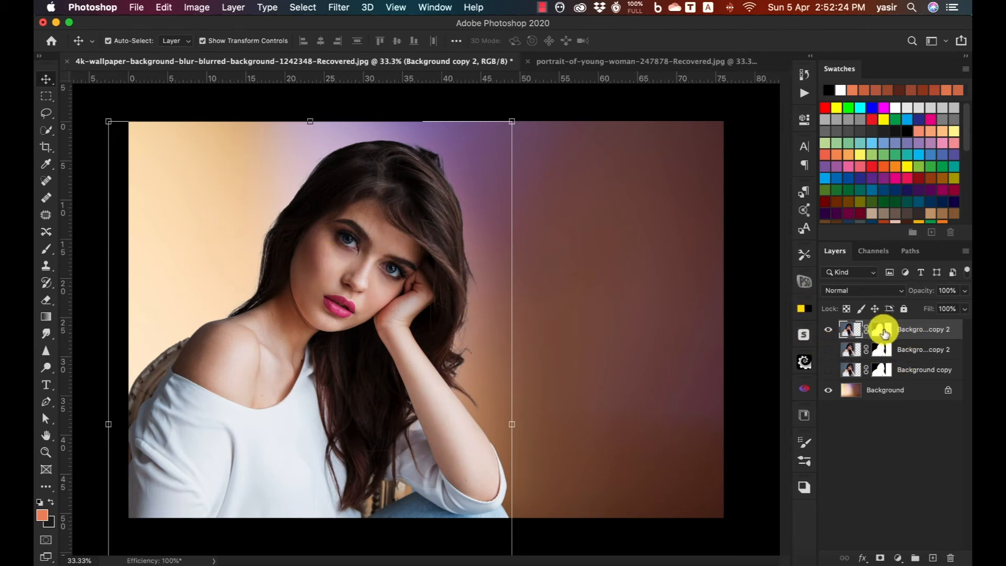
Reopen the top layer's mask in Select and Mask and enable Decontaminate Colors with an amount of 70%
{"action": "left_click", "coordinate": [884, 333]}
{"action": "right_click", "coordinate": [880, 340]}
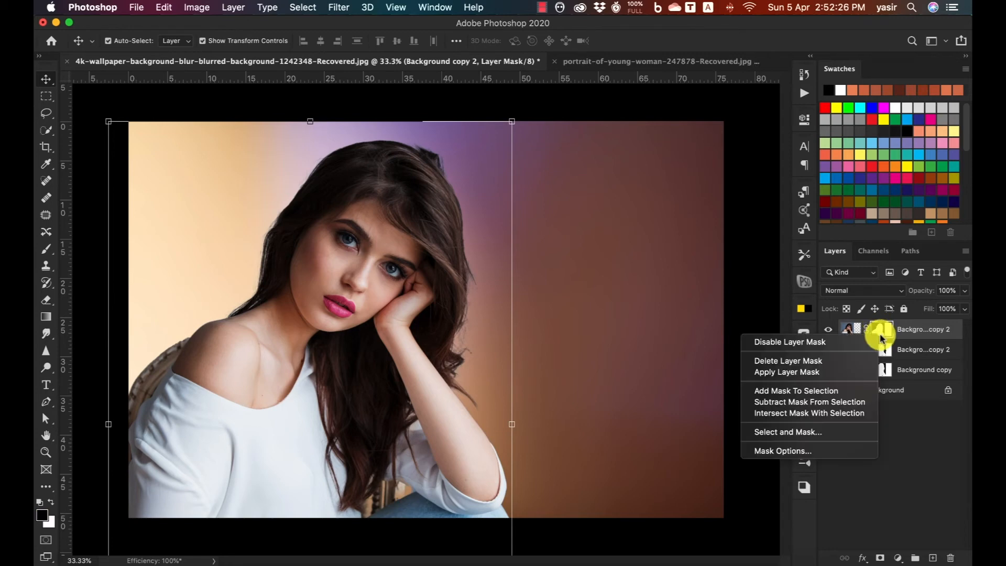
{"action": "left_click", "coordinate": [800, 433]}
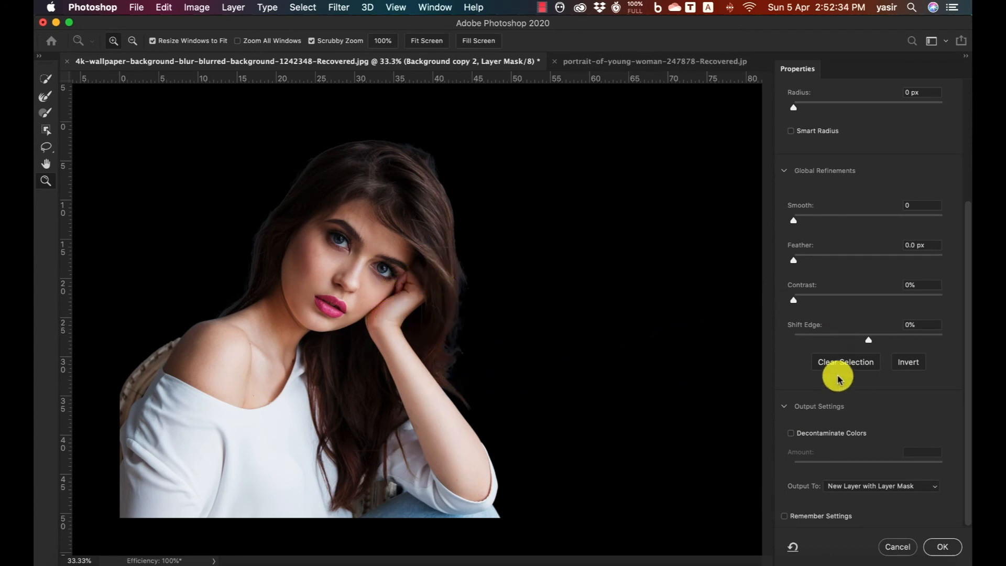
{"action": "left_click", "coordinate": [791, 433]}
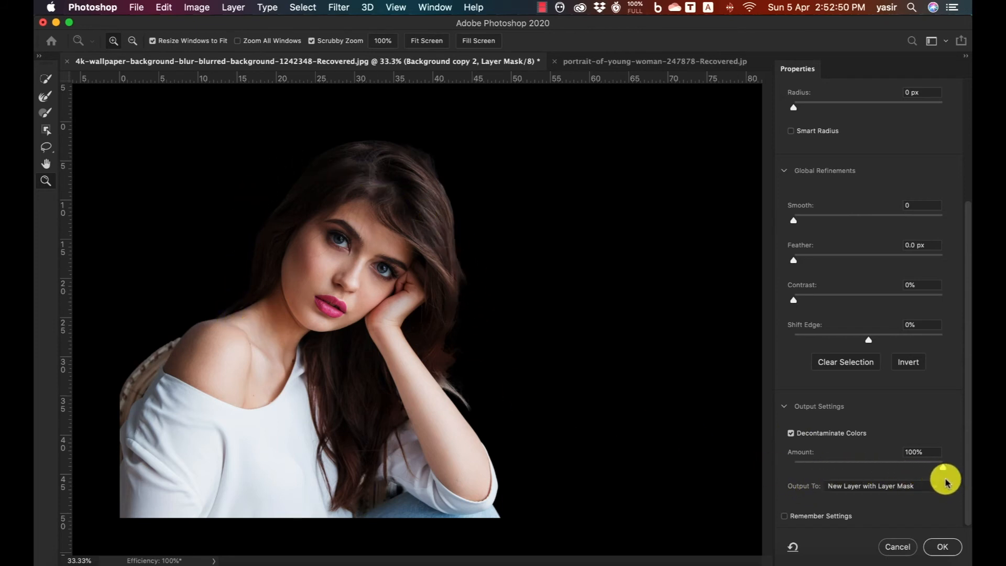
{"action": "left_click_drag", "start_coordinate": [943, 469], "coordinate": [927, 468]}
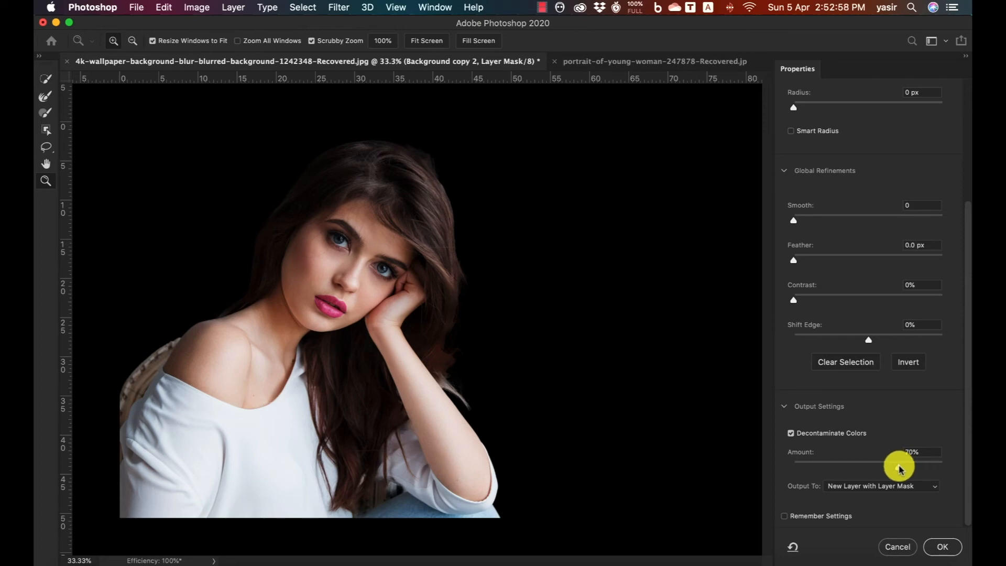
{"action": "left_click_drag", "start_coordinate": [899, 468], "coordinate": [898, 468]}
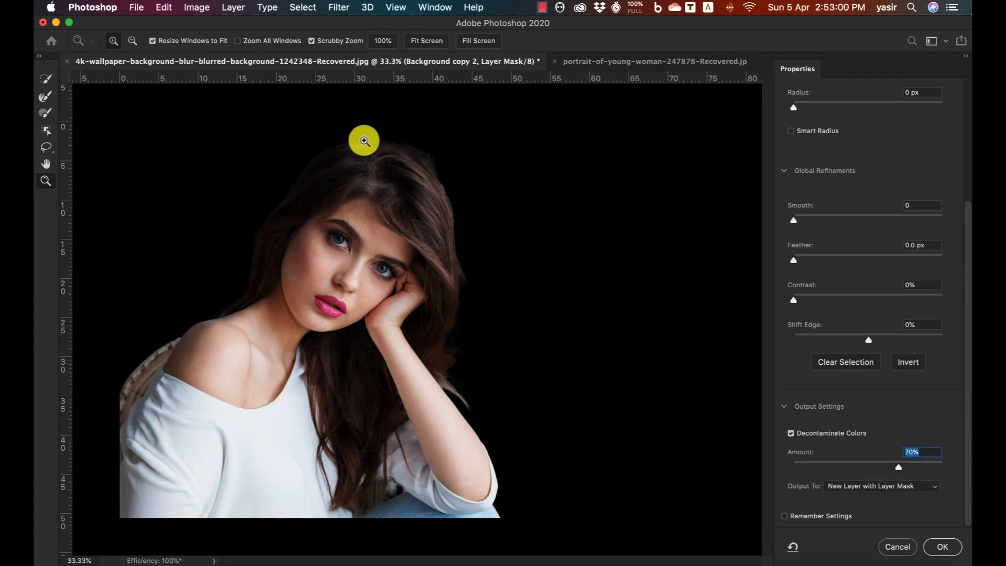
Refine the mask edge around the hair, along the chair back and at the strands behind the forearm with the Refine Edge Brush
{"action": "left_click", "coordinate": [45, 100]}
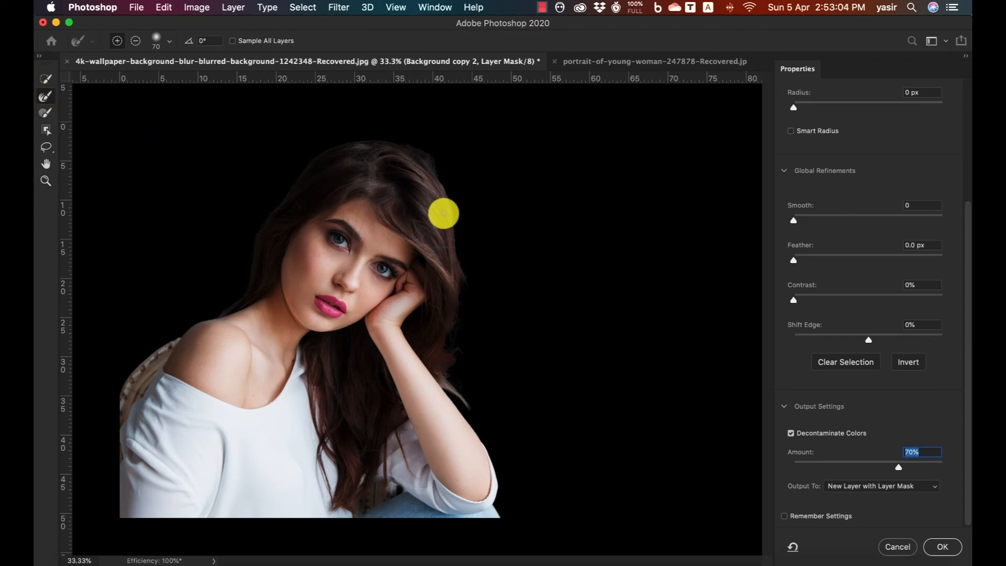
{"action": "mouse_move", "coordinate": [434, 181]}
{"action": "left_mouse_down"}
{"action": "mouse_move", "coordinate": [458, 284]}
{"action": "mouse_move", "coordinate": [437, 362]}
{"action": "mouse_move", "coordinate": [458, 395]}
{"action": "left_mouse_up"}
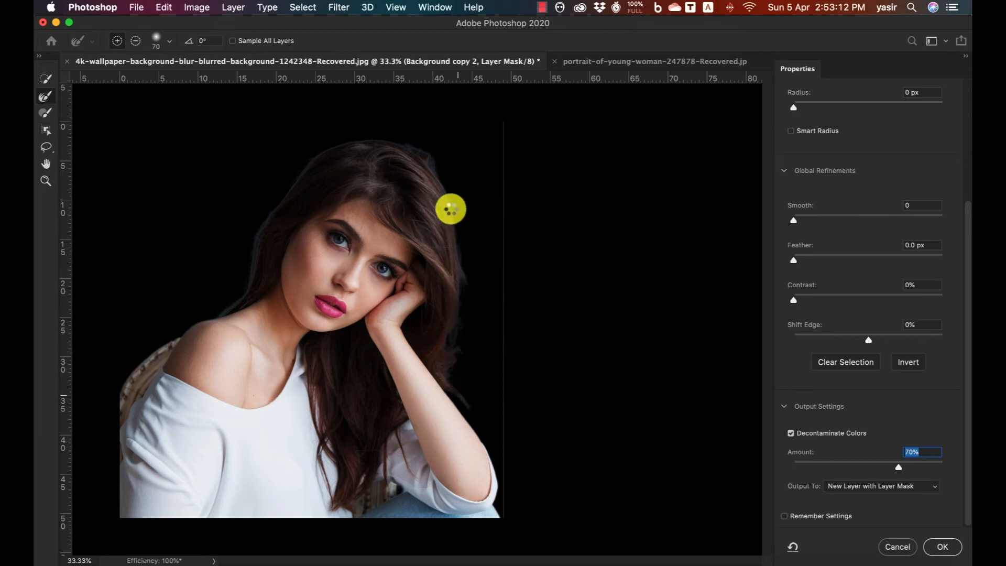
{"action": "mouse_move", "coordinate": [398, 144]}
{"action": "left_mouse_down"}
{"action": "mouse_move", "coordinate": [427, 173]}
{"action": "mouse_move", "coordinate": [404, 146]}
{"action": "mouse_move", "coordinate": [362, 144]}
{"action": "mouse_move", "coordinate": [313, 158]}
{"action": "mouse_move", "coordinate": [265, 223]}
{"action": "mouse_move", "coordinate": [242, 296]}
{"action": "mouse_move", "coordinate": [211, 320]}
{"action": "mouse_move", "coordinate": [208, 307]}
{"action": "mouse_move", "coordinate": [253, 259]}
{"action": "left_mouse_up"}
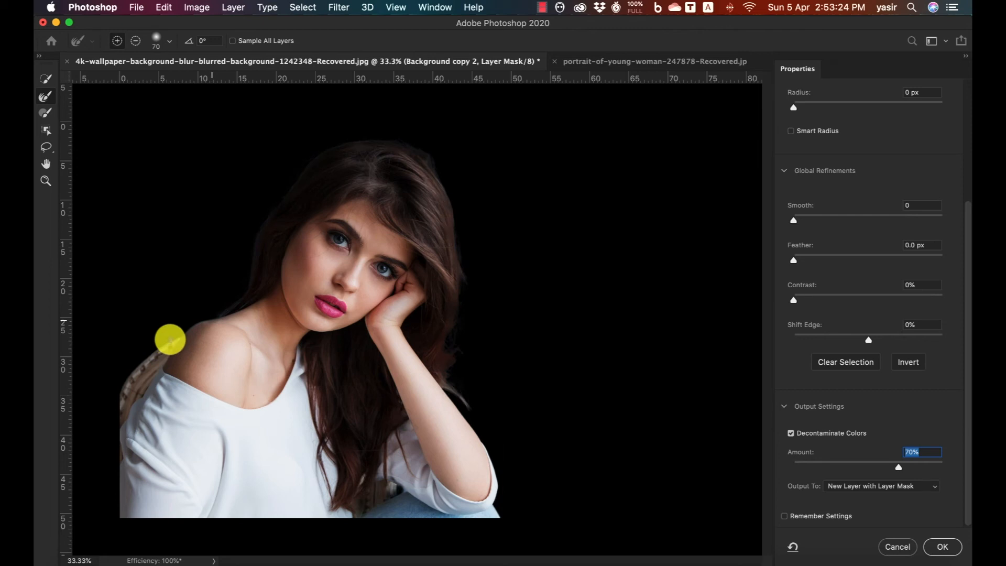
{"action": "mouse_move", "coordinate": [176, 343]}
{"action": "left_mouse_down"}
{"action": "mouse_move", "coordinate": [152, 356]}
{"action": "mouse_move", "coordinate": [119, 420]}
{"action": "left_mouse_up"}
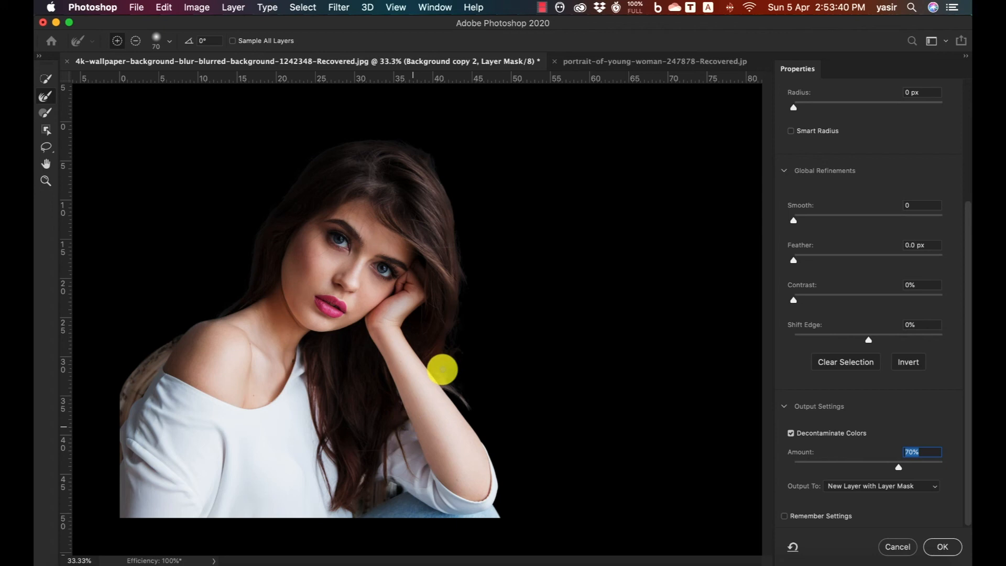
{"action": "left_click_drag", "start_coordinate": [442, 369], "coordinate": [454, 393]}
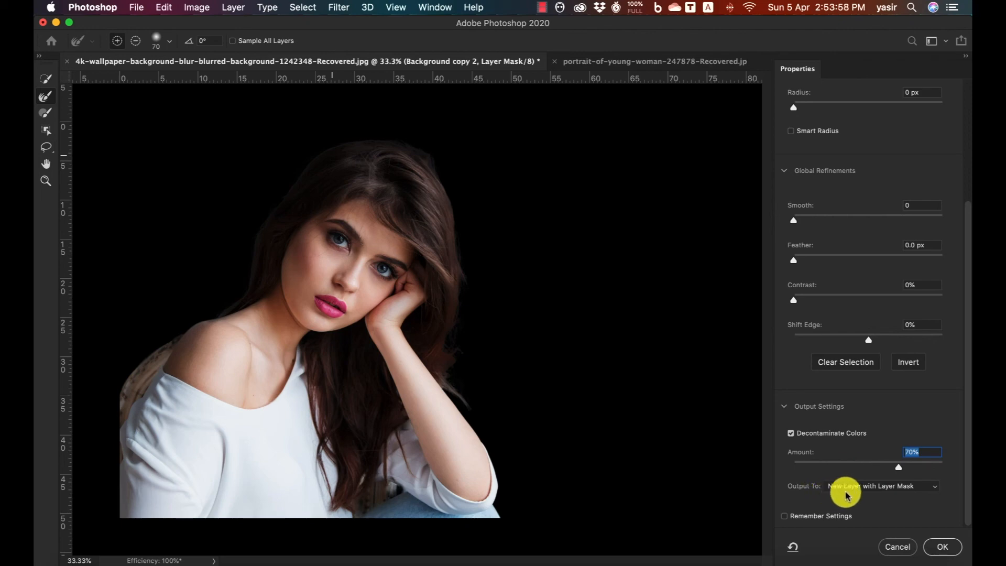
Keep the output as New Layer with Layer Mask and apply the decontaminated mask refinement
{"action": "left_click", "coordinate": [874, 489]}
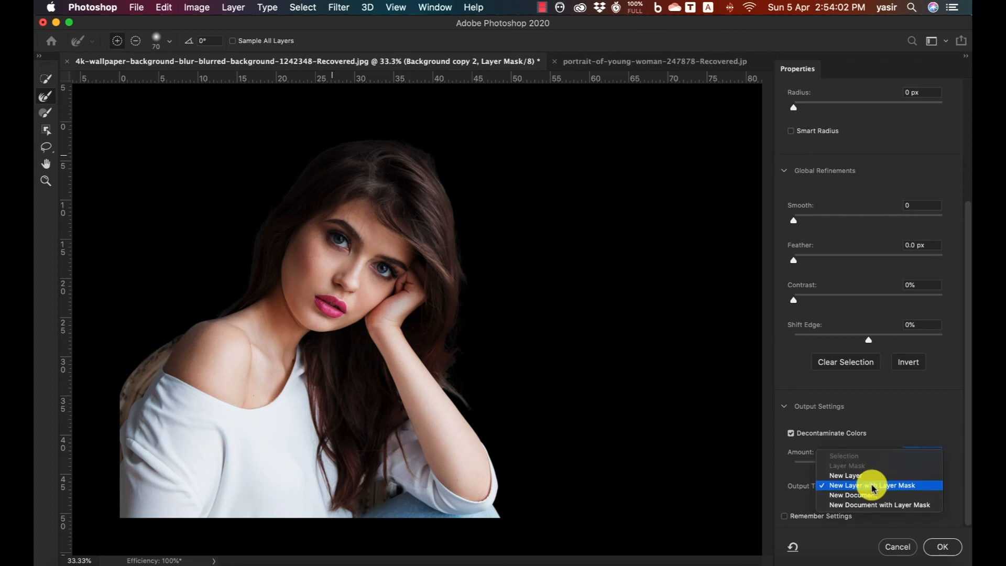
{"action": "left_click", "coordinate": [874, 488]}
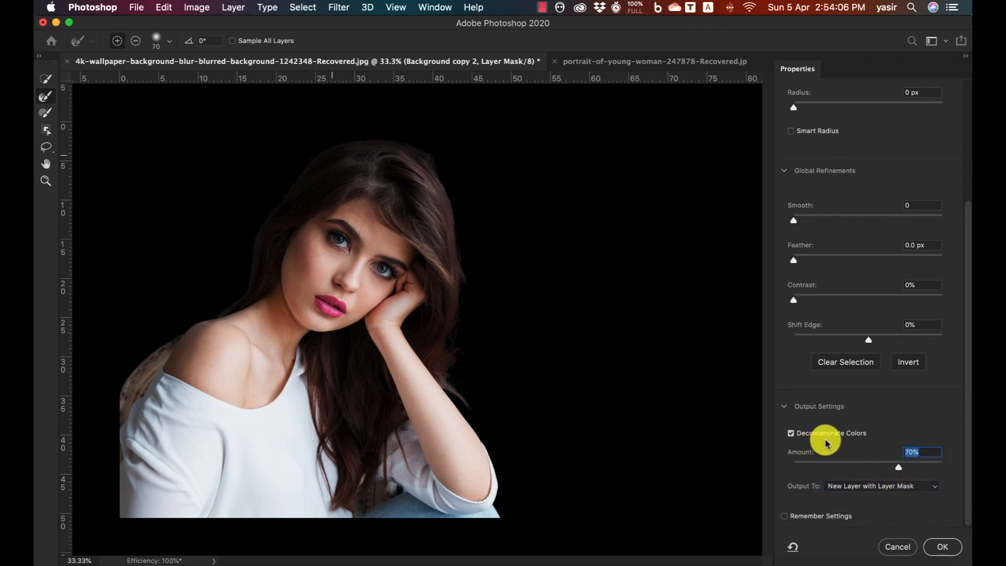
{"action": "left_click", "coordinate": [940, 548]}
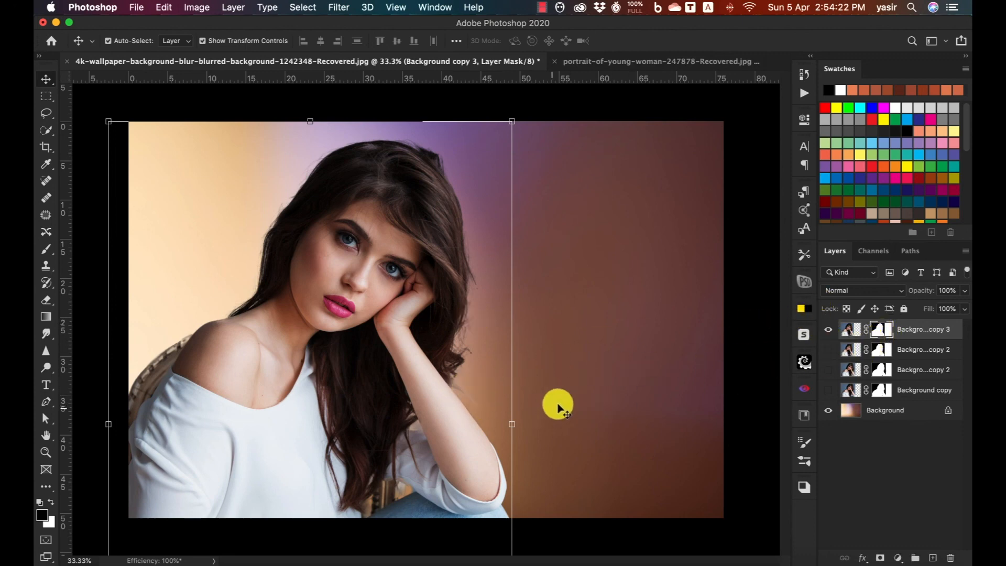
Set up the Brush tool at size 250 with black as the foreground colour for painting on the new layer's mask
{"action": "left_click", "coordinate": [49, 250]}
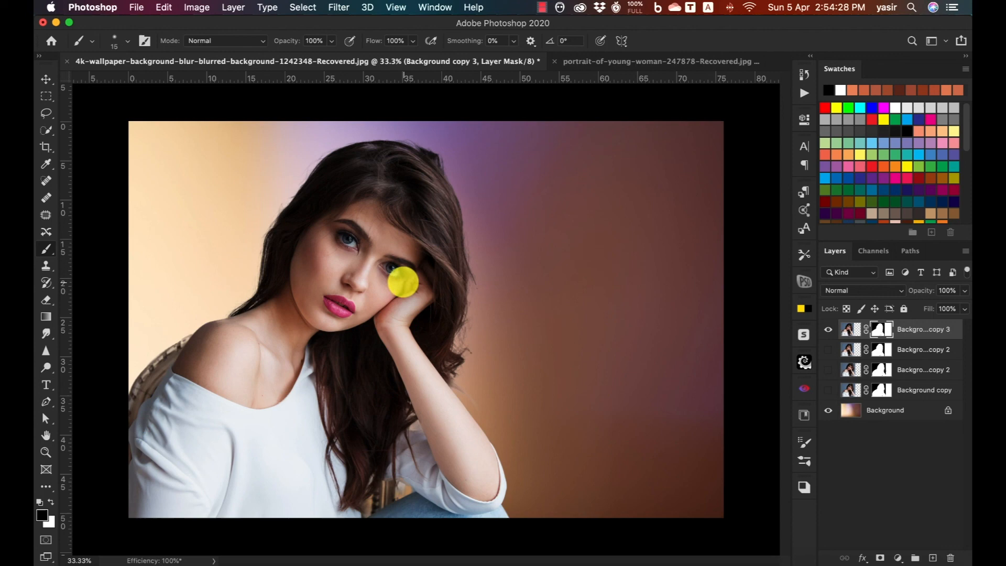
{"action": "key", "text": "bracketright"}
{"action": "key", "text": "bracketright"}
{"action": "key", "text": "bracketright"}
{"action": "key", "text": "bracketright"}
{"action": "key", "text": "bracketright"}
{"action": "key", "text": "bracketright"}
{"action": "key", "text": "bracketright"}
{"action": "key", "text": "bracketright"}
{"action": "key", "text": "bracketright"}
{"action": "key", "text": "bracketright"}
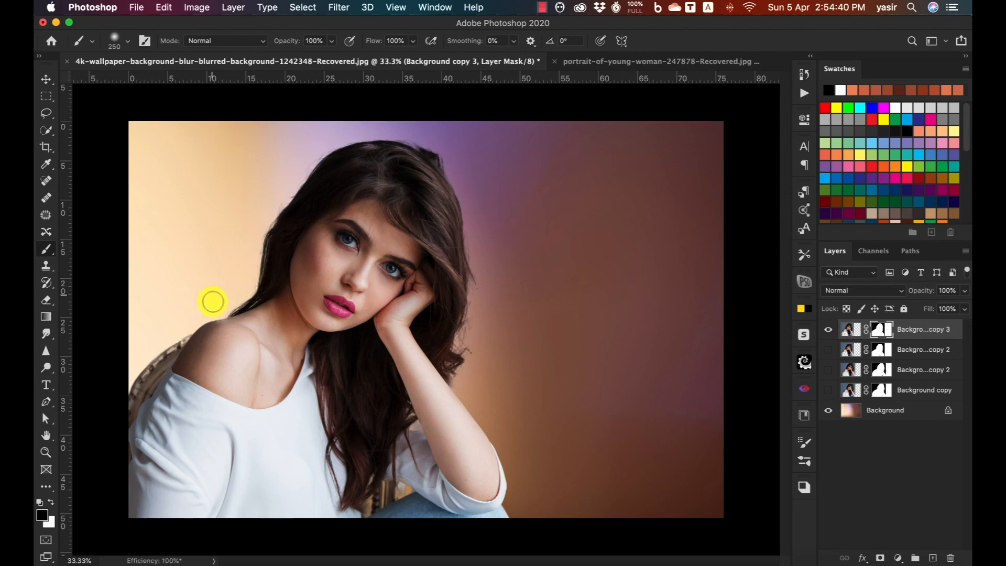
{"action": "key", "text": "x"}
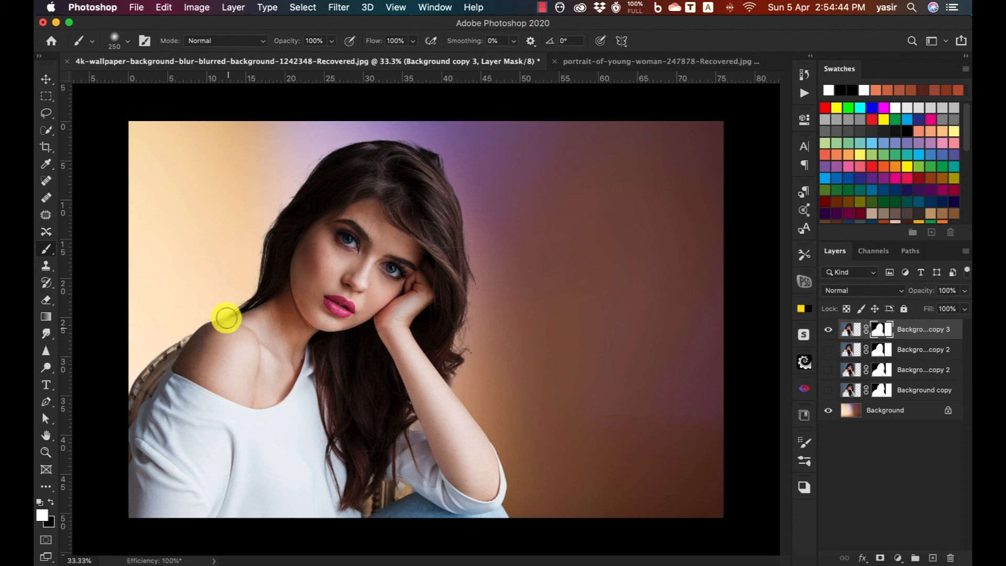
{"action": "key", "text": "x"}
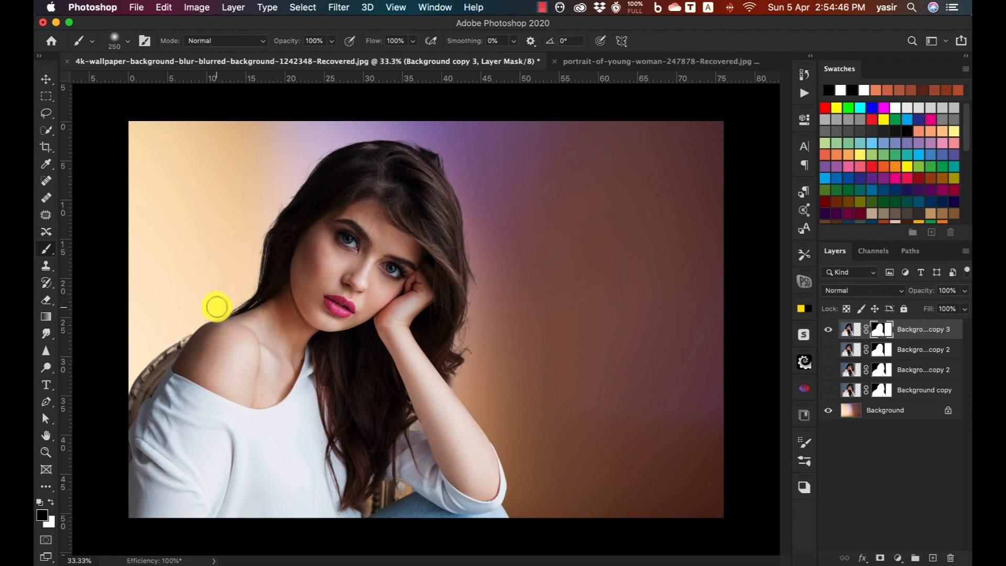